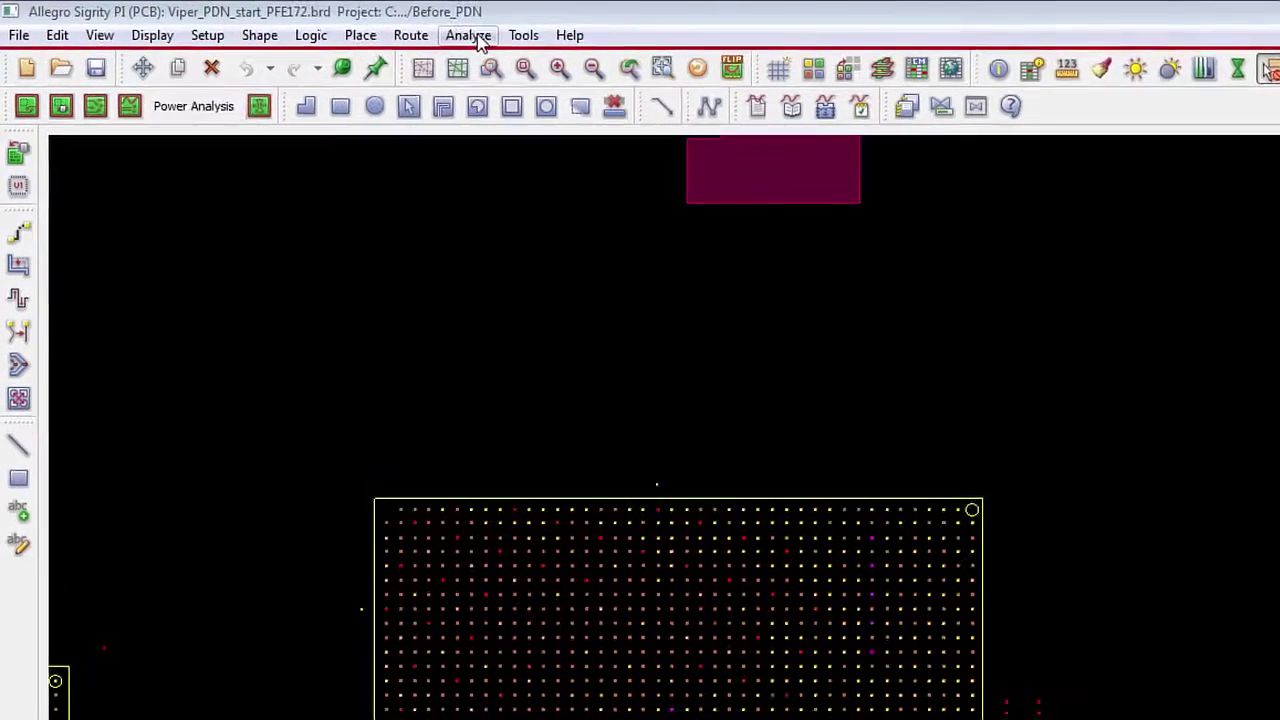
# - Start interactive decap placement from Analyze > Decap Place, keeping U1 as the target IC
pyautogui.click(284, 22)
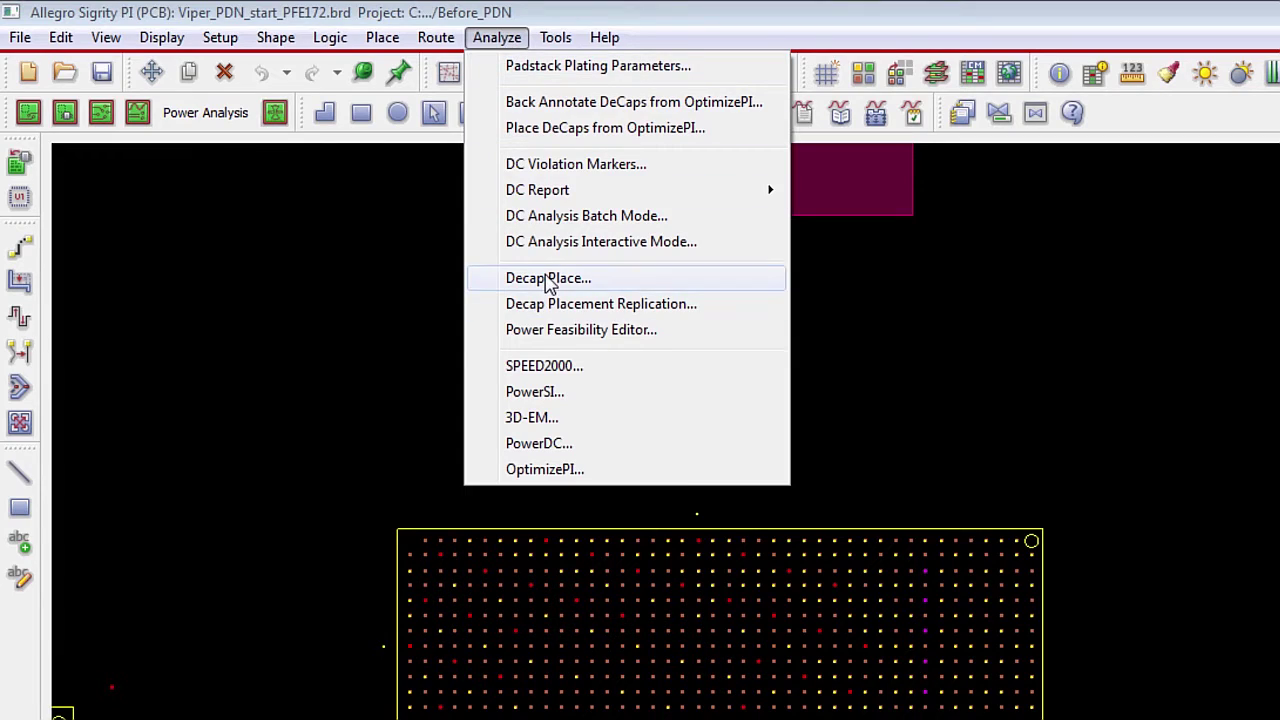
pyautogui.click(548, 280)
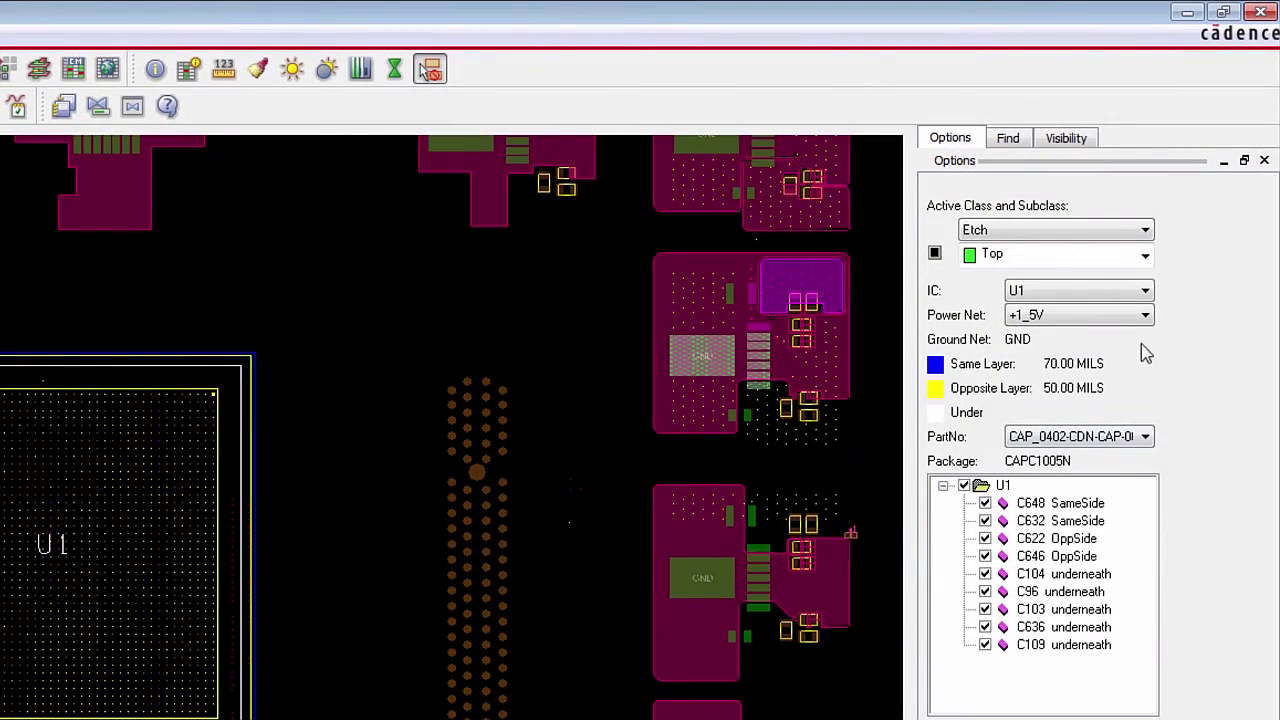
pyautogui.click(1152, 290)
pyautogui.click(1152, 290)
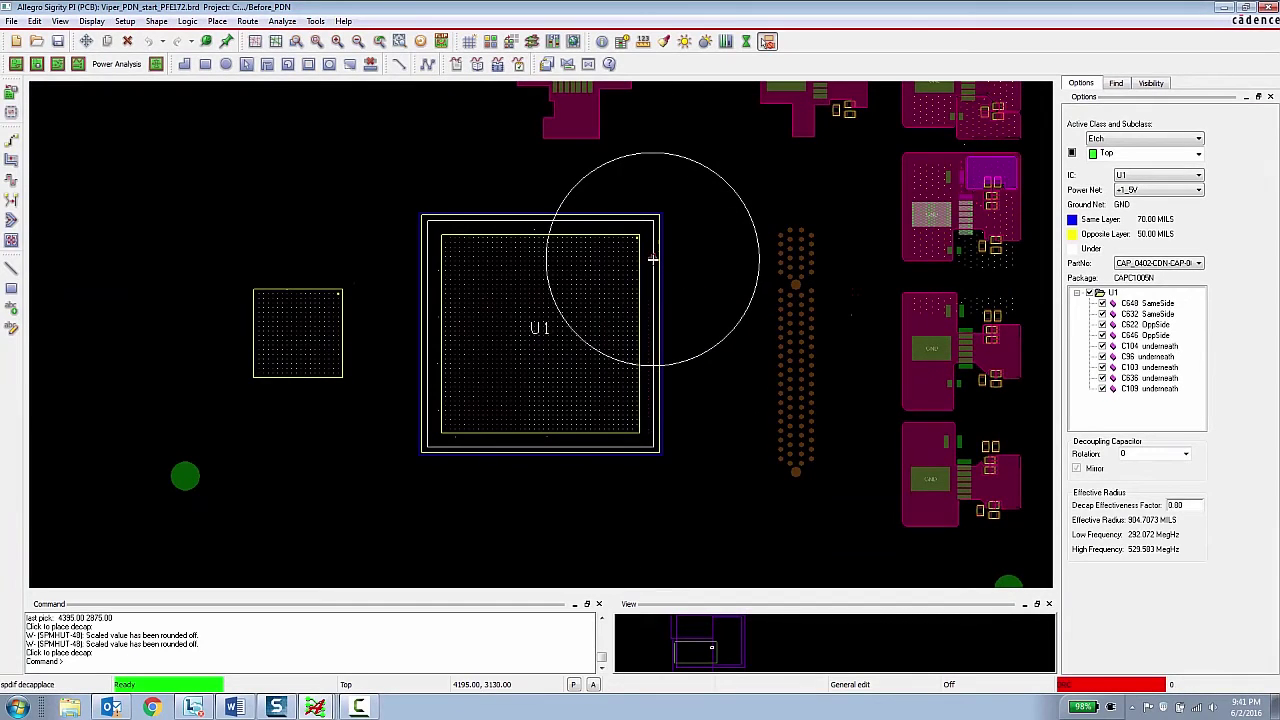
# - Place four +1_5V decaps just outside U1's top-right corner, then bring up the end-placement options
pyautogui.scroll(2, 644, 240)
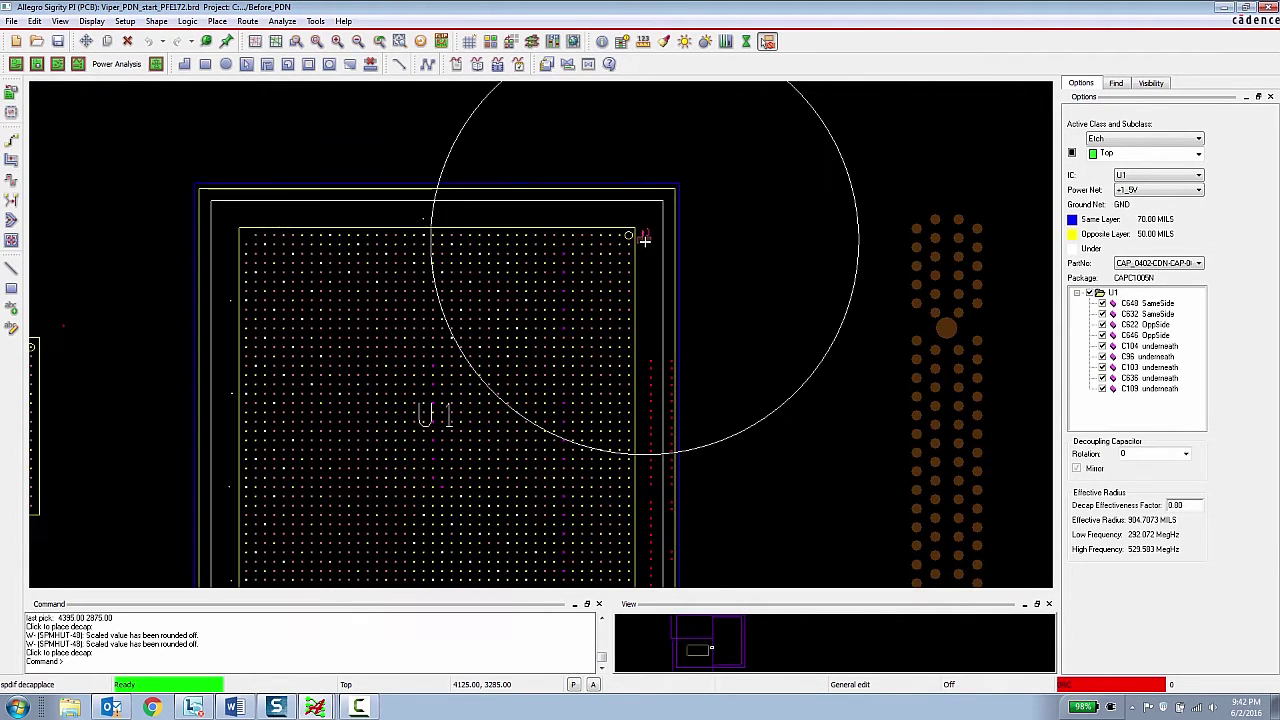
pyautogui.scroll(2, 644, 240)
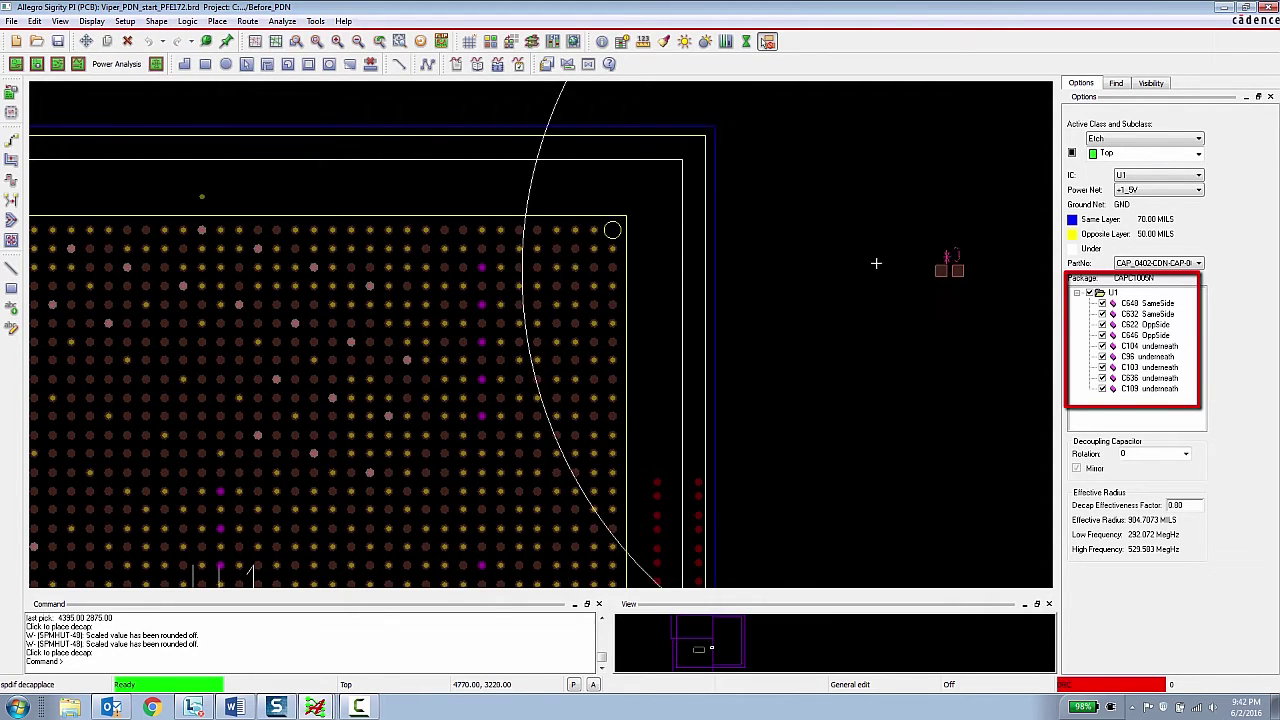
pyautogui.scroll(-2, 748, 238)
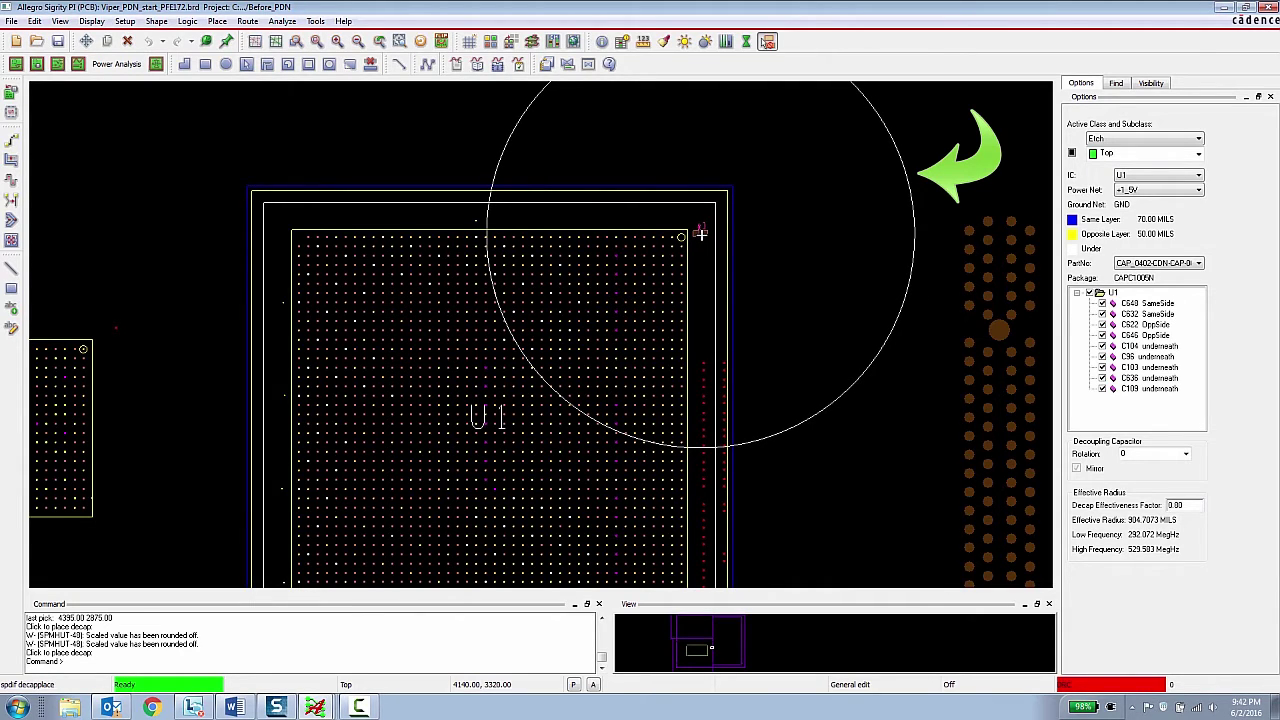
pyautogui.click(700, 233)
pyautogui.click(702, 256)
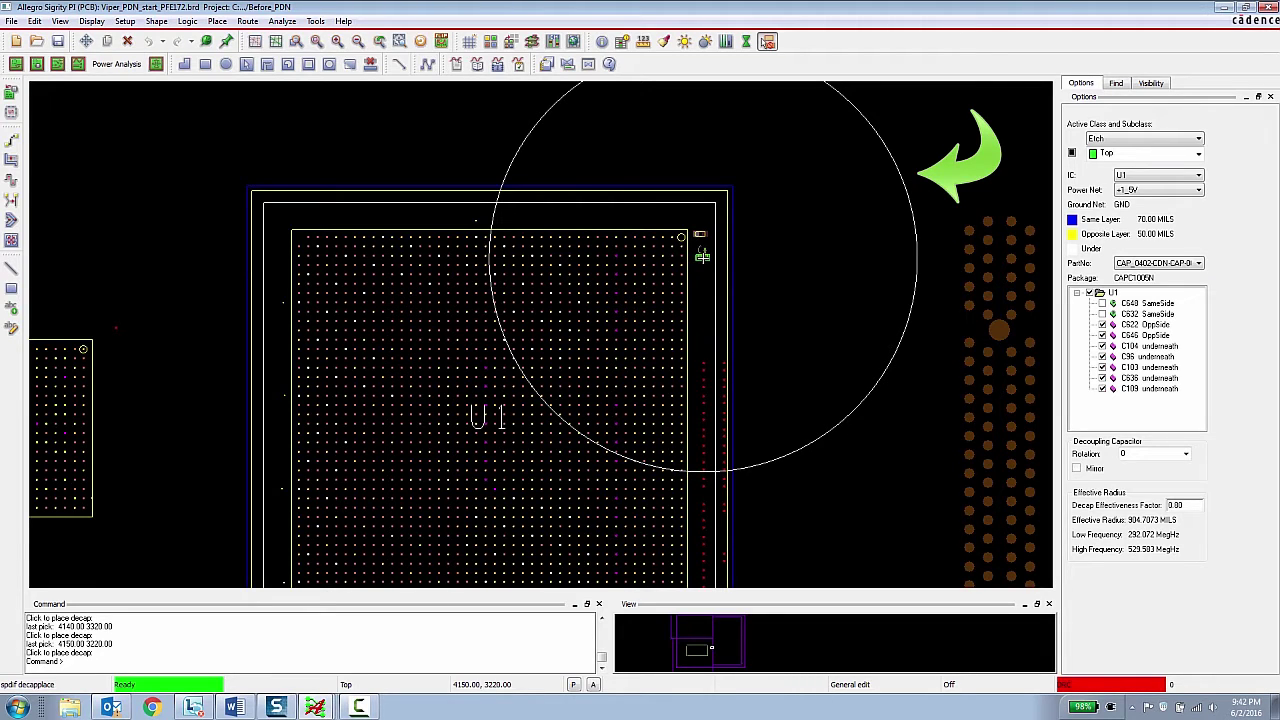
pyautogui.click(699, 285)
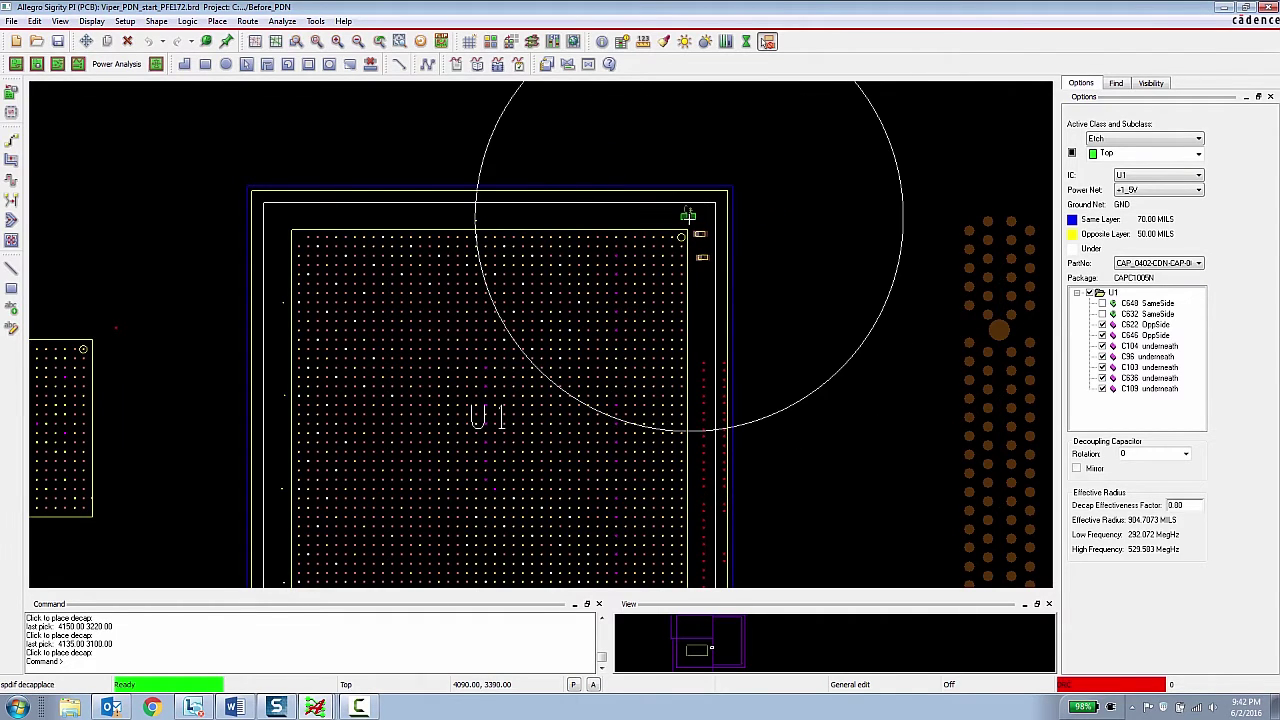
pyautogui.click(688, 216)
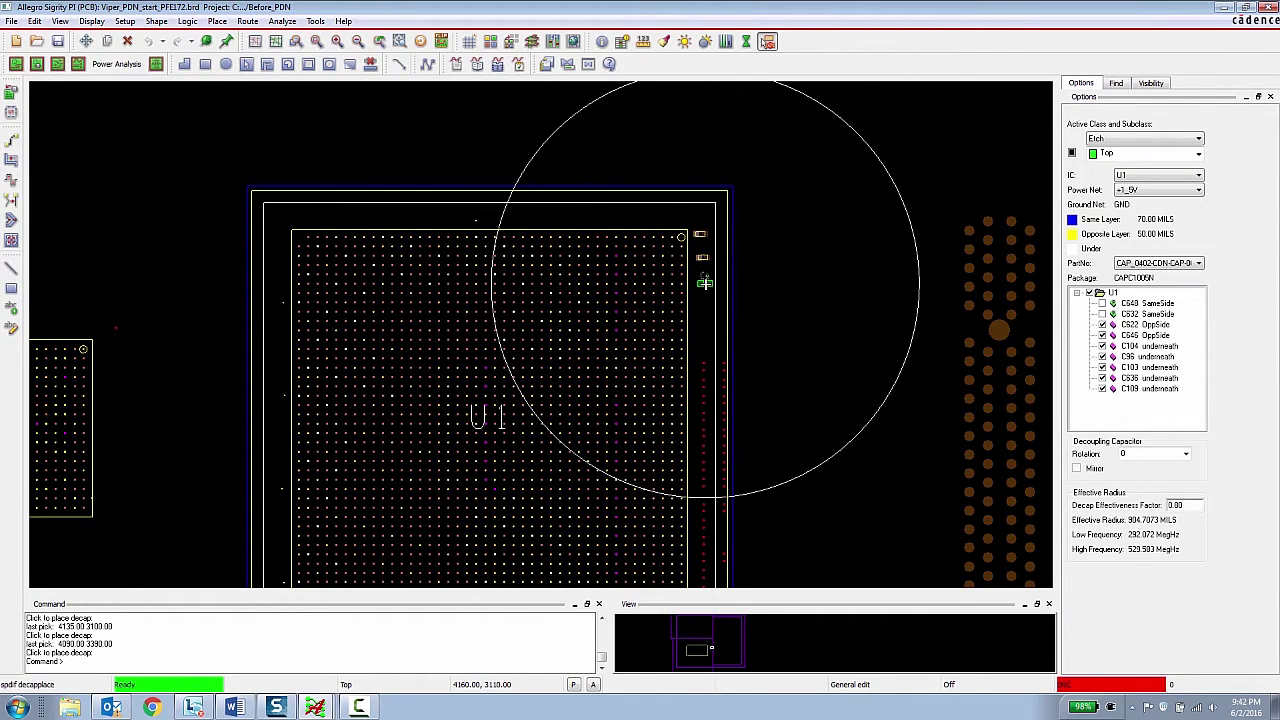
pyautogui.rightClick(705, 285)
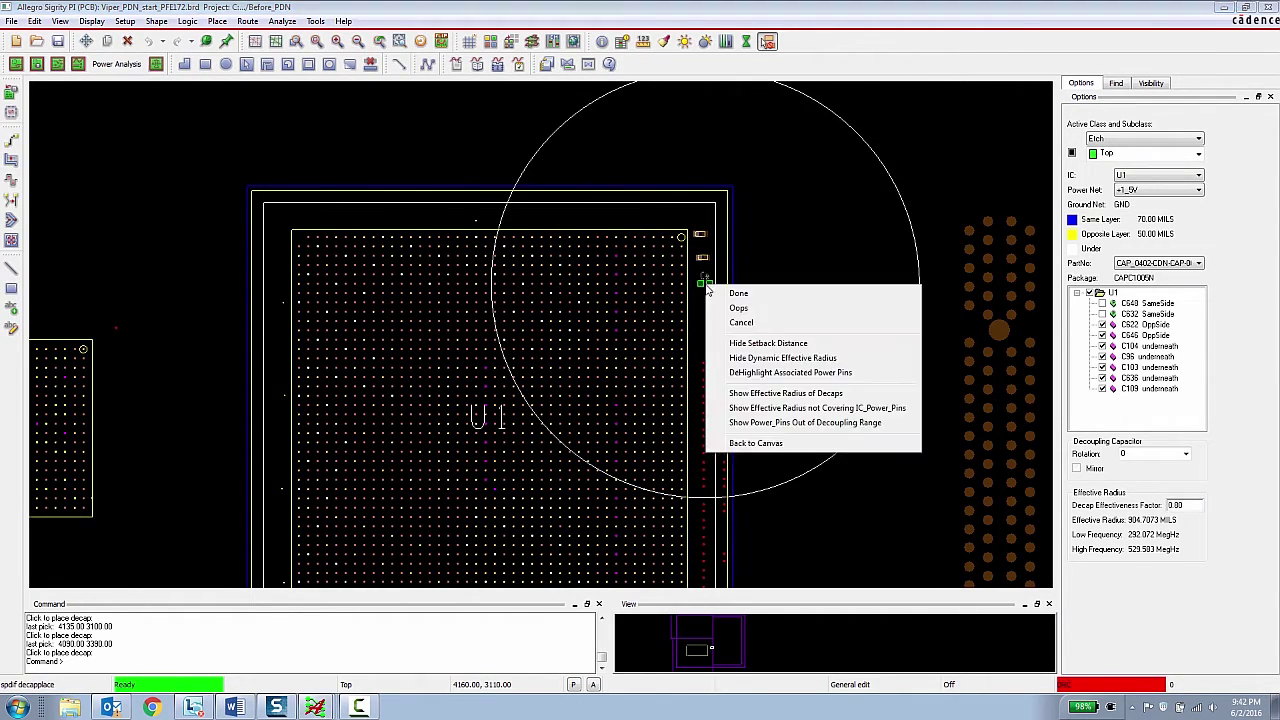
# - Cancel decap placement, then open the Power Feasibility Editor and reload the power/ground net setup
pyautogui.click(740, 323)
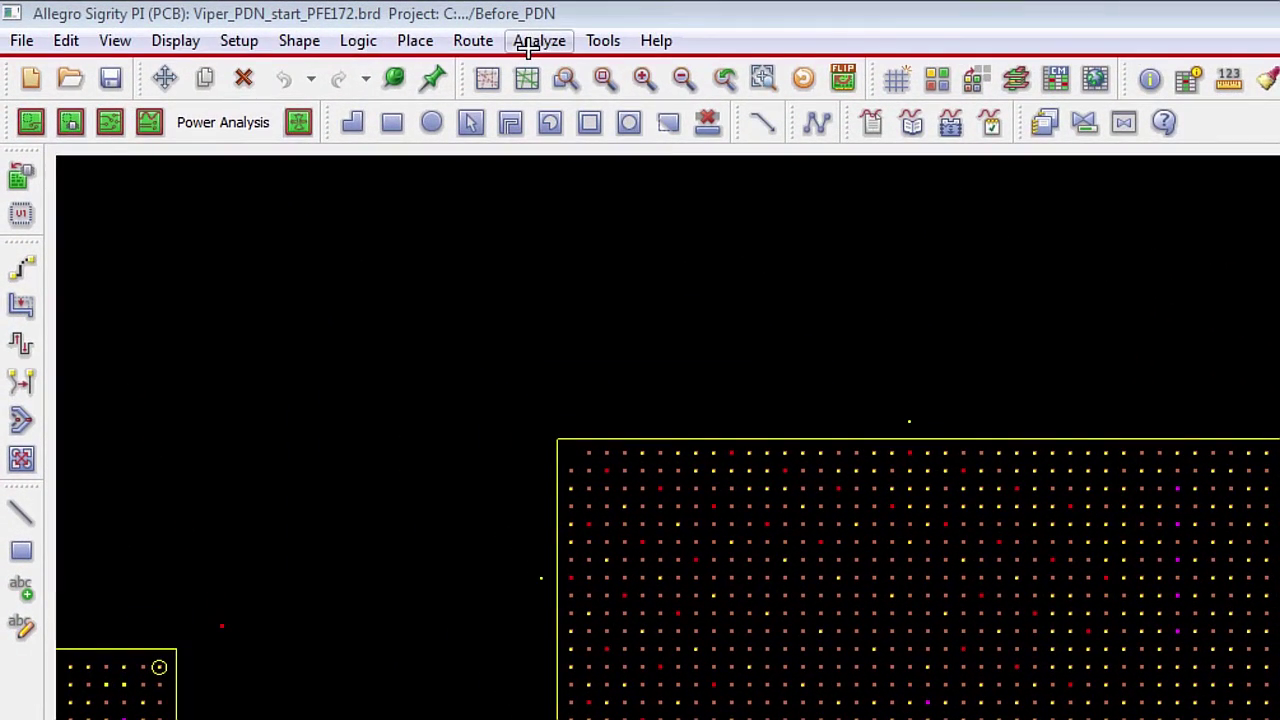
pyautogui.click(548, 48)
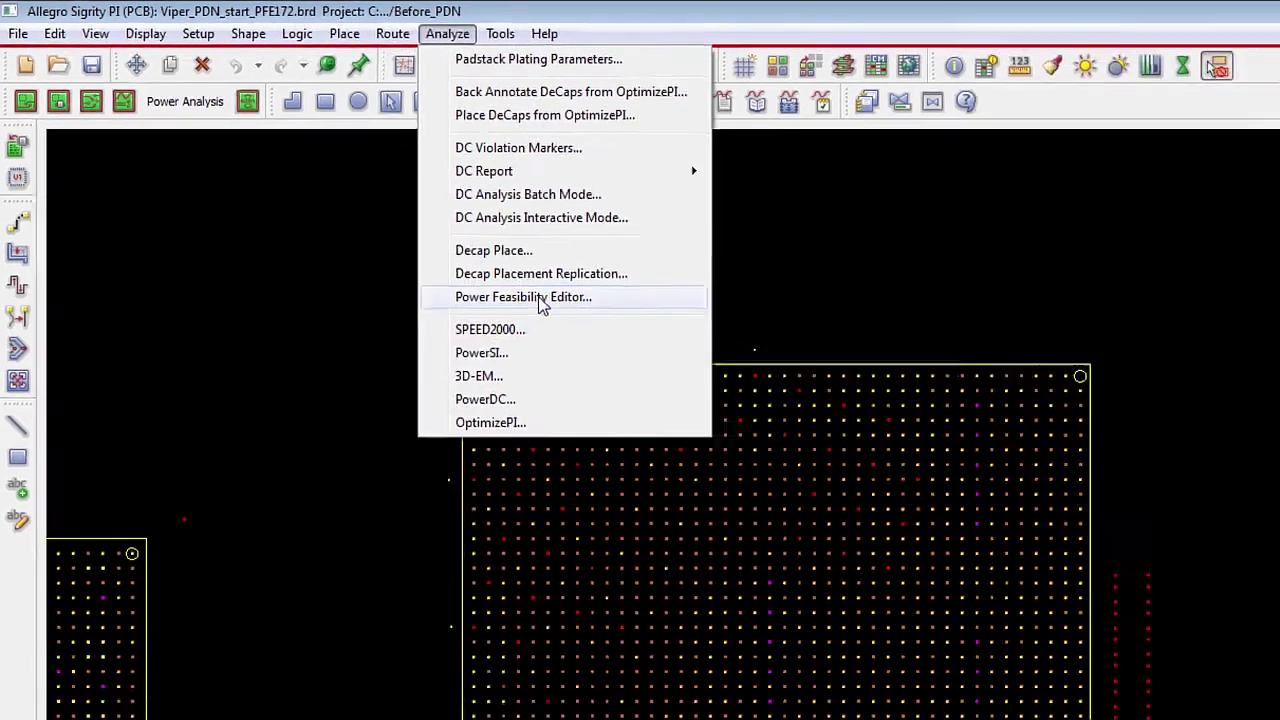
pyautogui.click(655, 358)
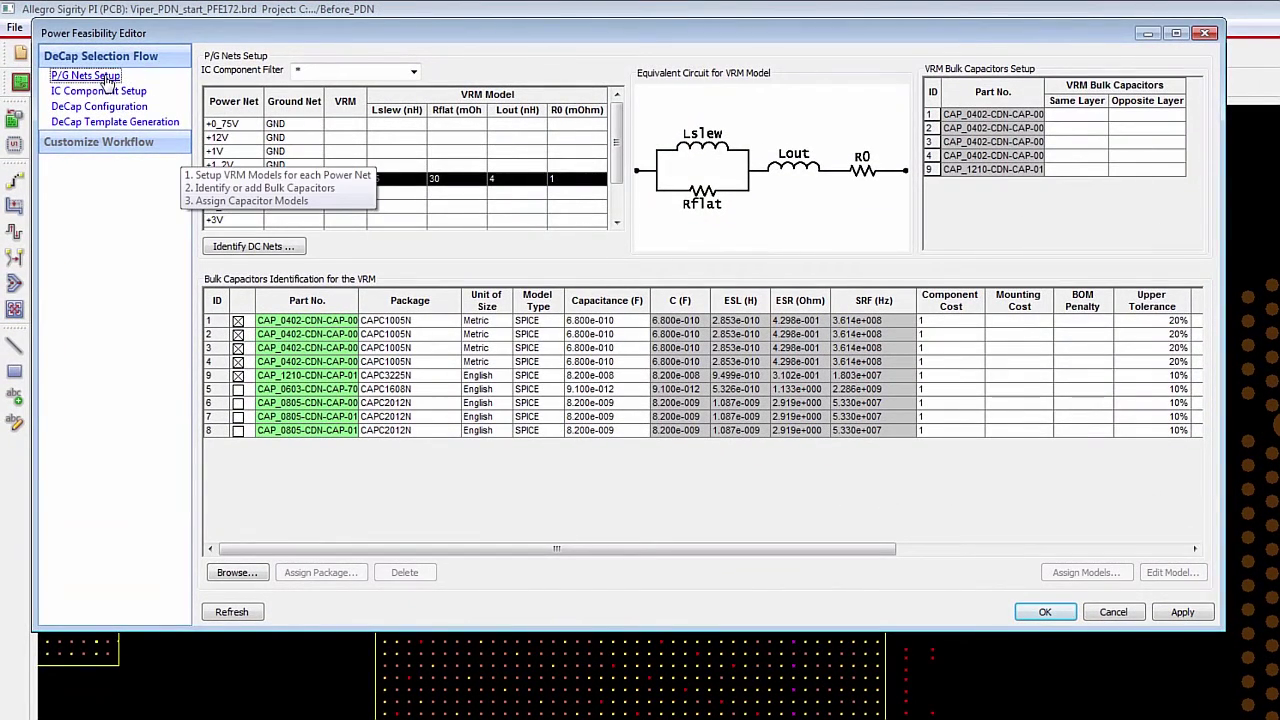
pyautogui.click(90, 80)
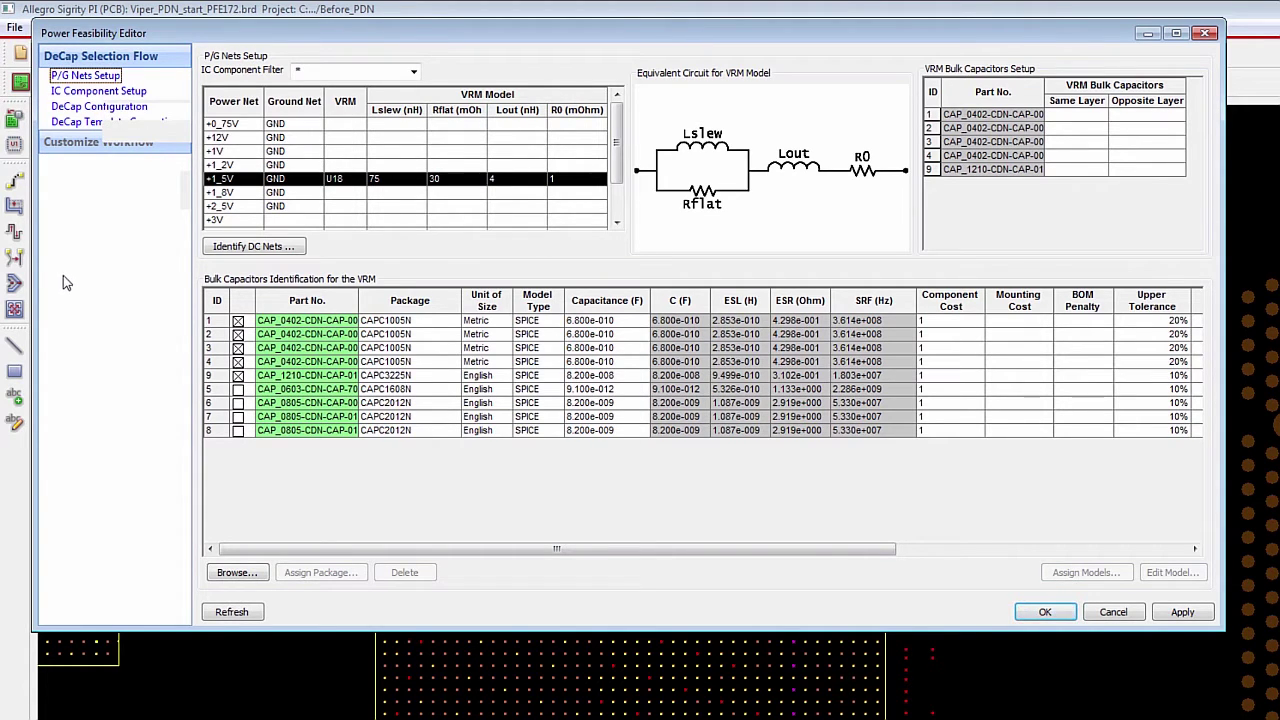
pyautogui.click(88, 91)
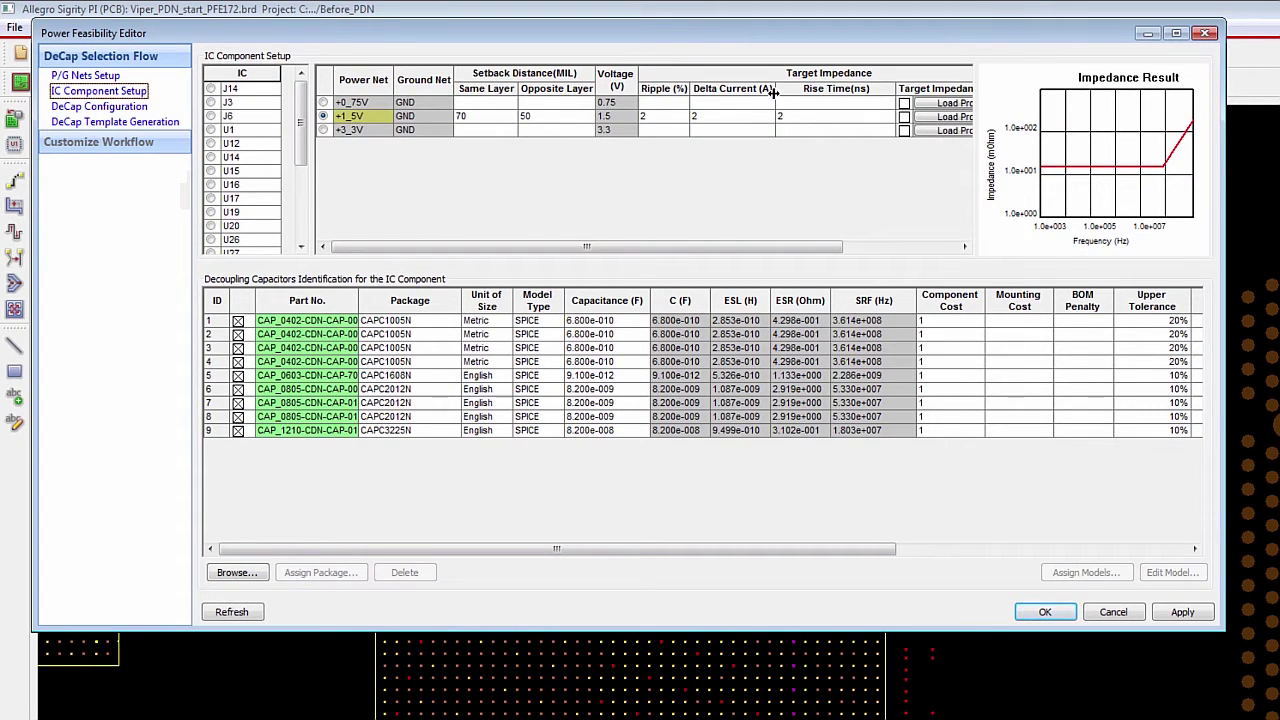
# - Analyze U34's +1_5V decap impedance in DeCap Configuration and generate its template summary
pyautogui.click(125, 107)
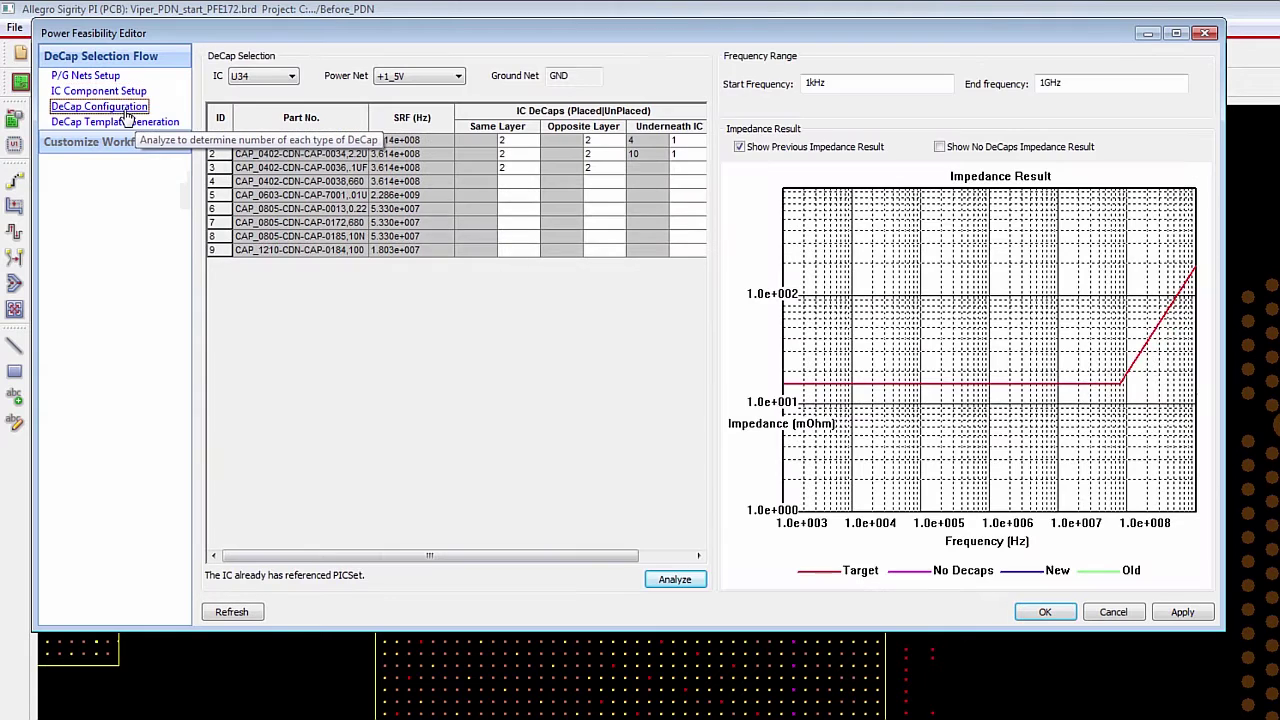
pyautogui.click(98, 91)
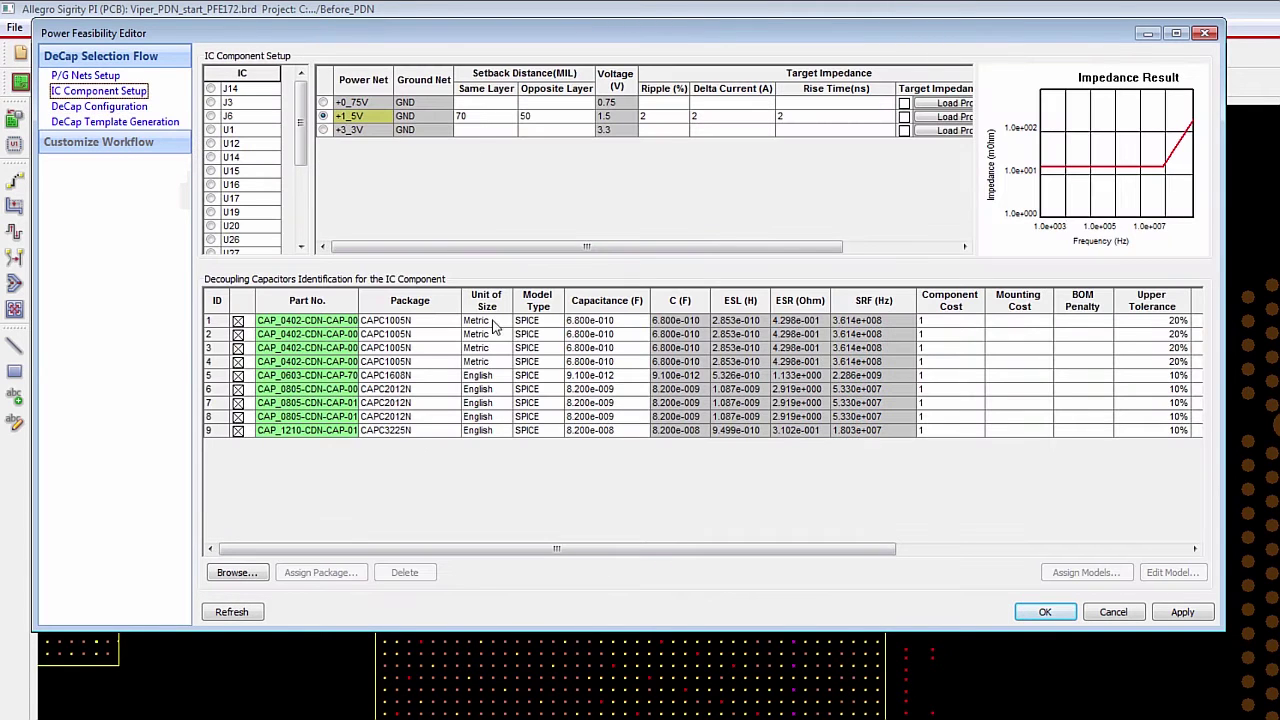
pyautogui.click(100, 107)
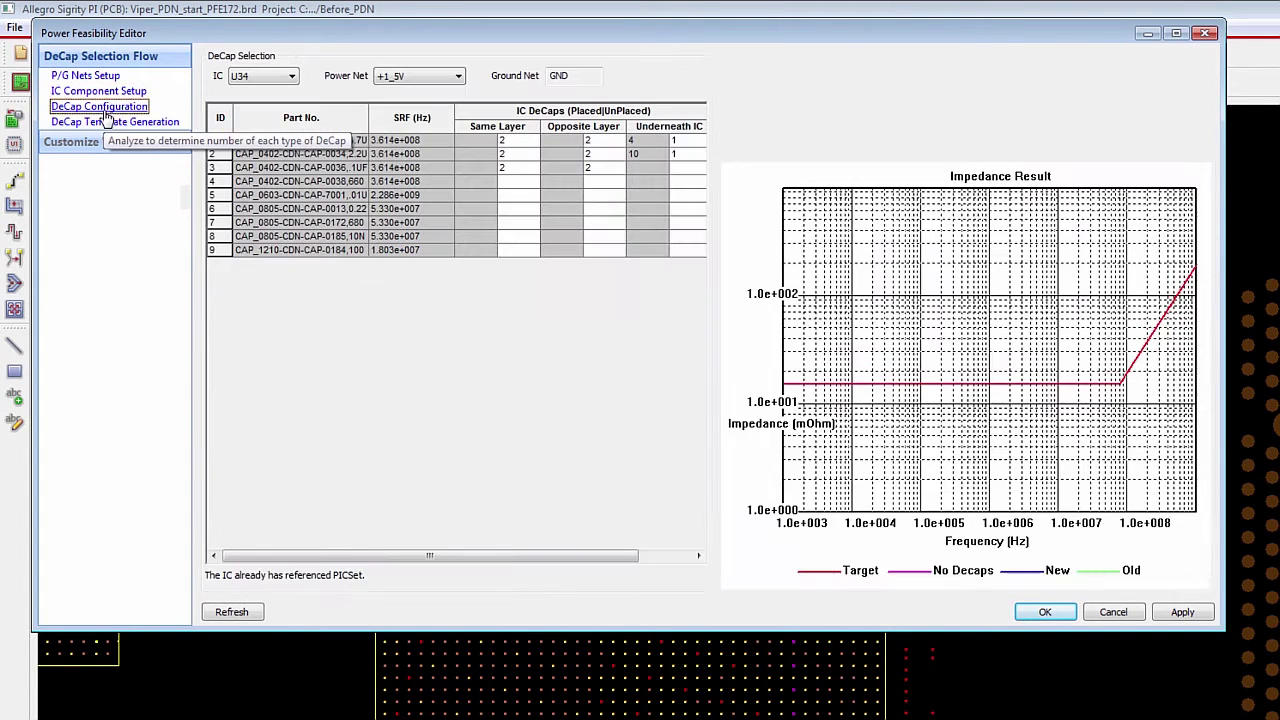
pyautogui.moveTo(566, 557)
pyautogui.mouseDown()
pyautogui.moveTo(616, 557)
pyautogui.moveTo(566, 557)
pyautogui.mouseUp()
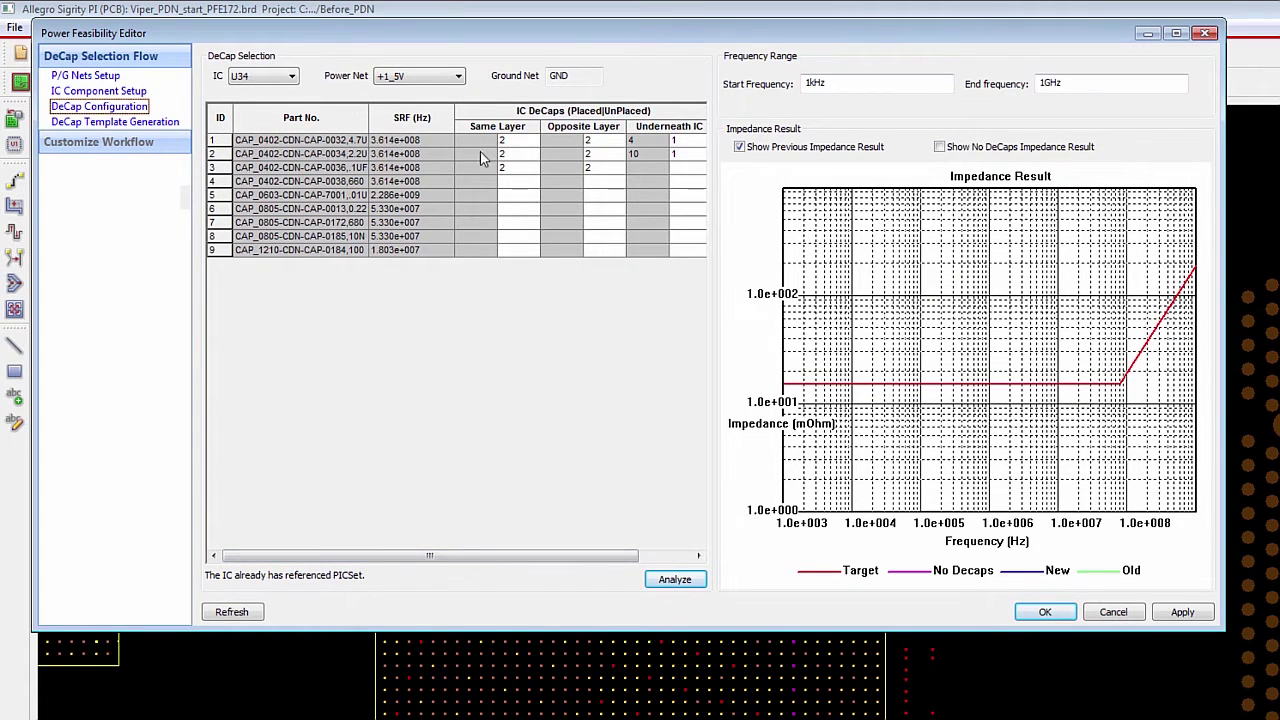
pyautogui.click(695, 584)
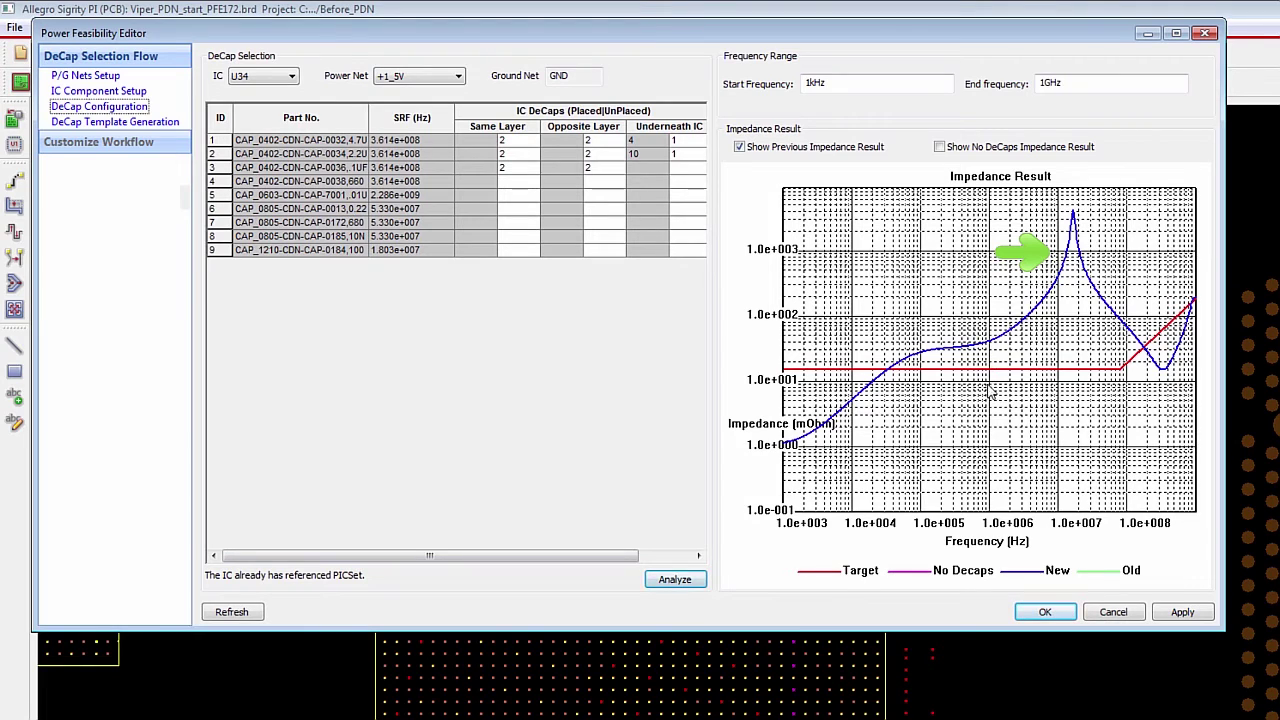
pyautogui.click(115, 122)
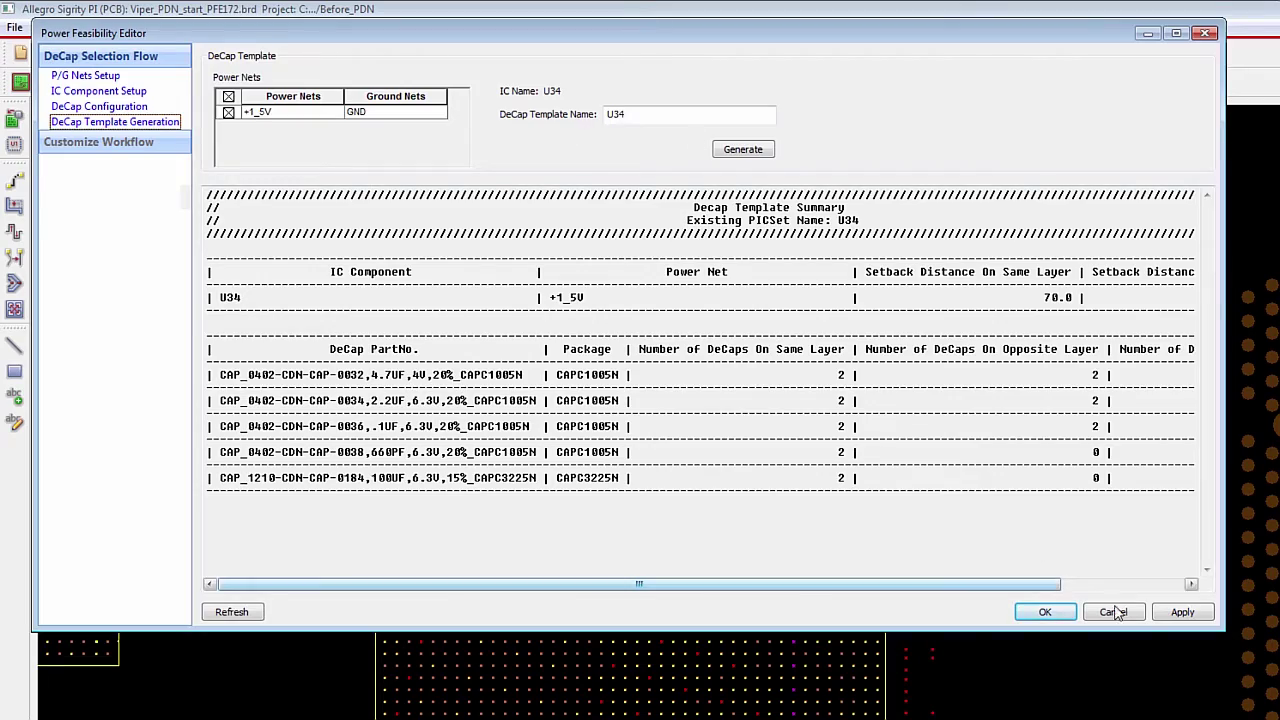
# - Accept the template and view Constraint Manager's DeCap Template set: U34's +1_5V template with 70/50 mil setbacks
pyautogui.click(1045, 612)
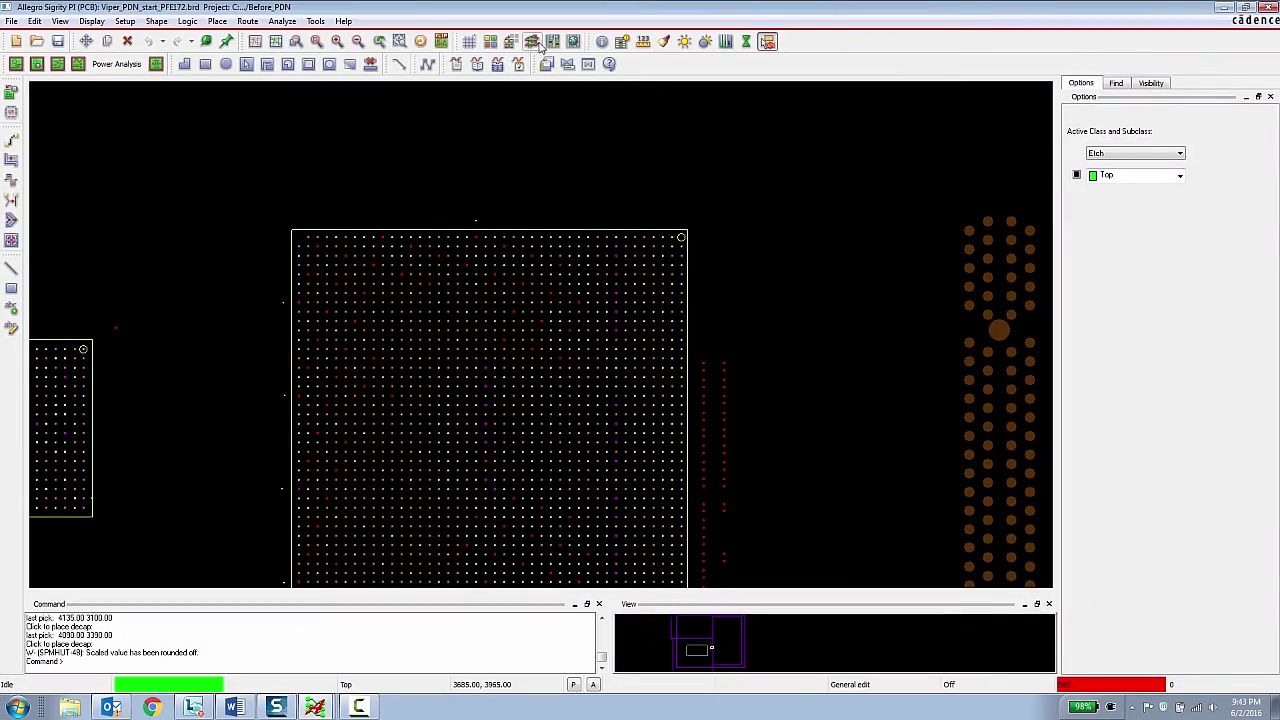
pyautogui.click(553, 43)
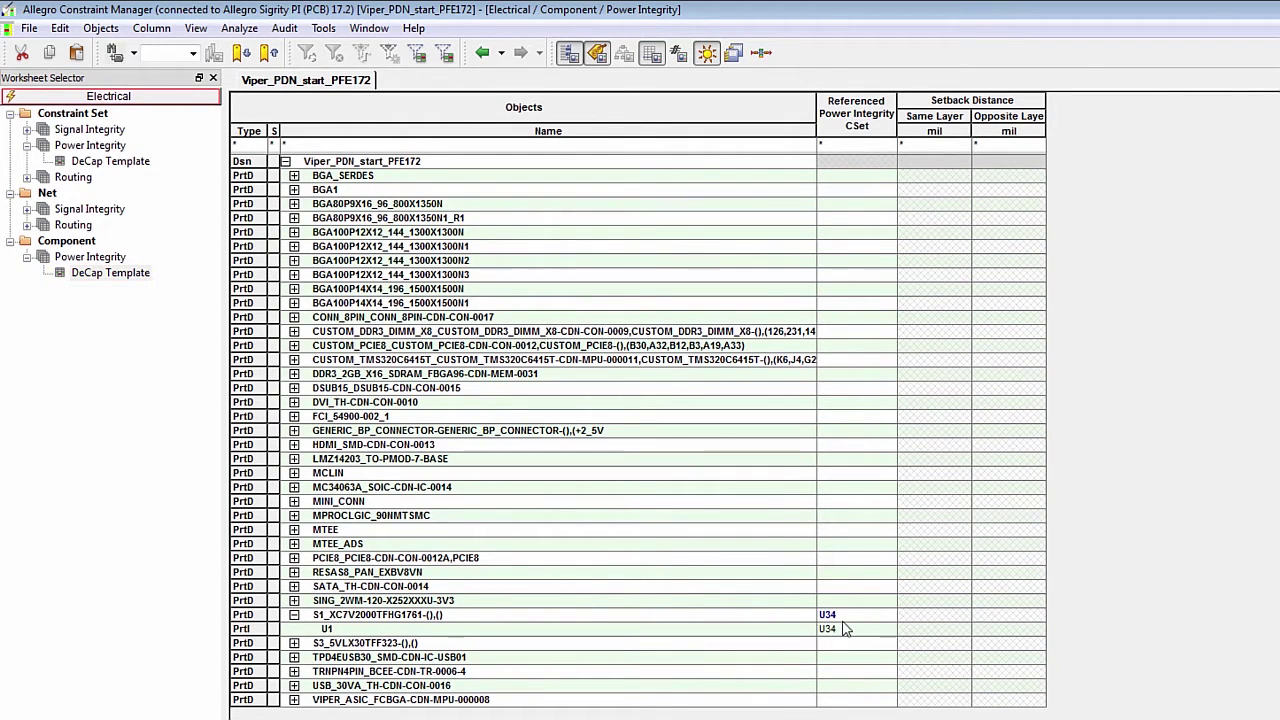
pyautogui.click(91, 168)
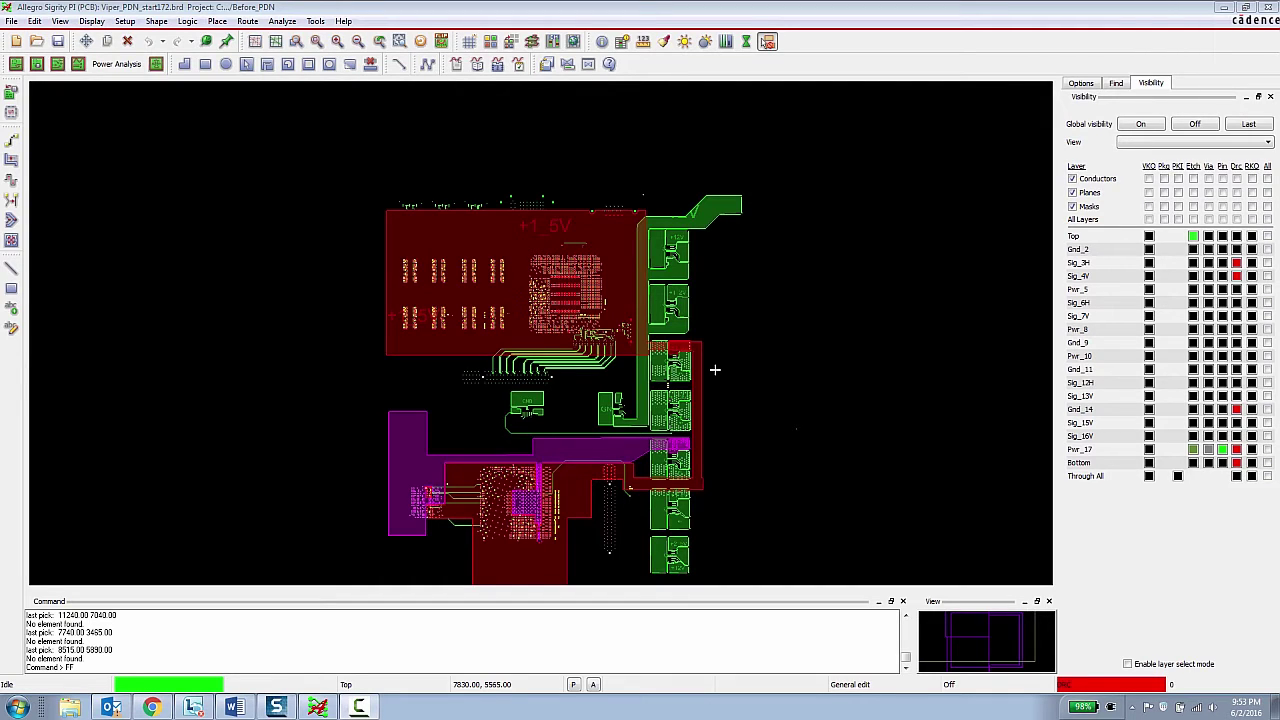
# - Turn on Drc and Pin visibility for the Top layer around the +1_5V shape
pyautogui.click(715, 370)
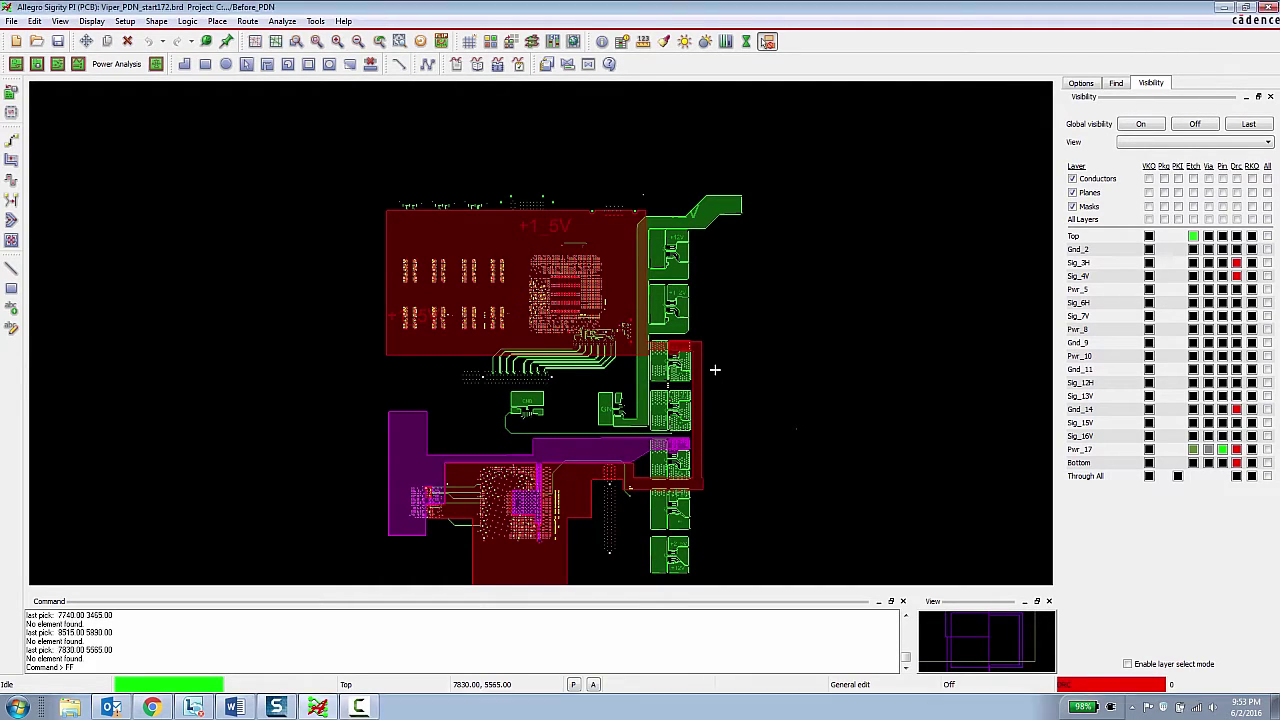
pyautogui.click(725, 371)
pyautogui.scroll(4, 724, 371)
pyautogui.scroll(-2, 470, 355)
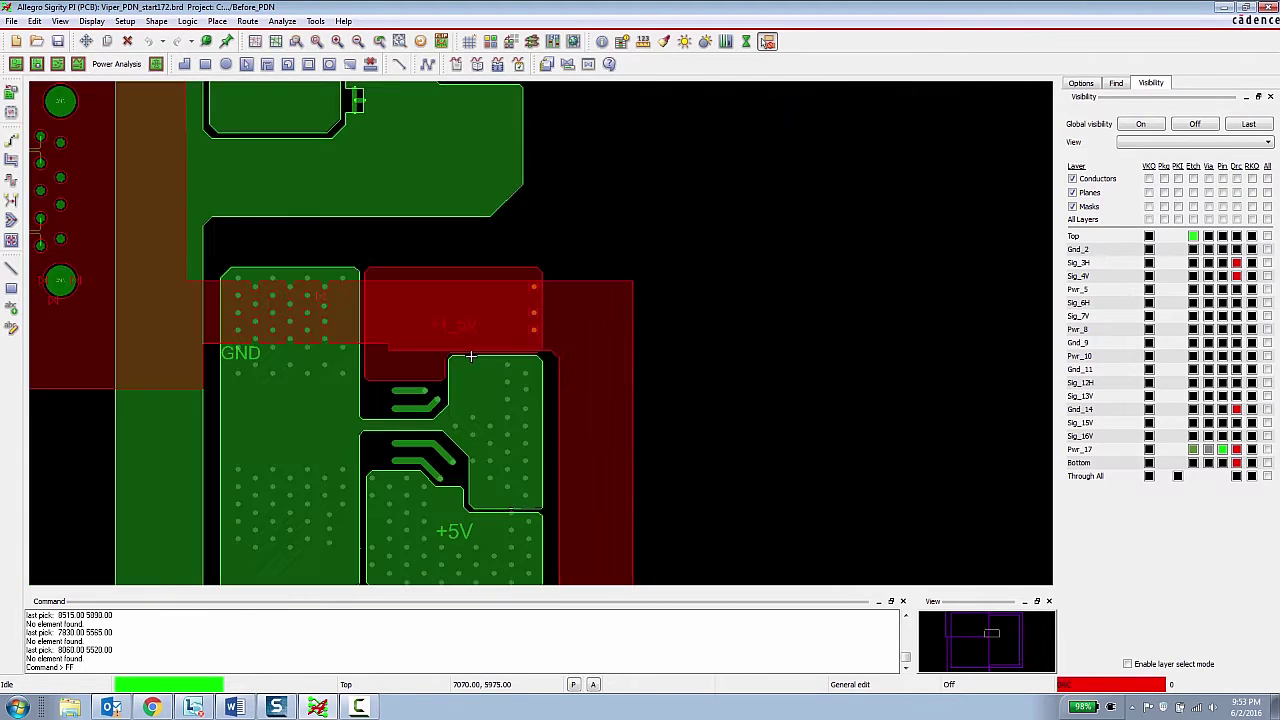
pyautogui.click(1237, 236)
pyautogui.click(1222, 236)
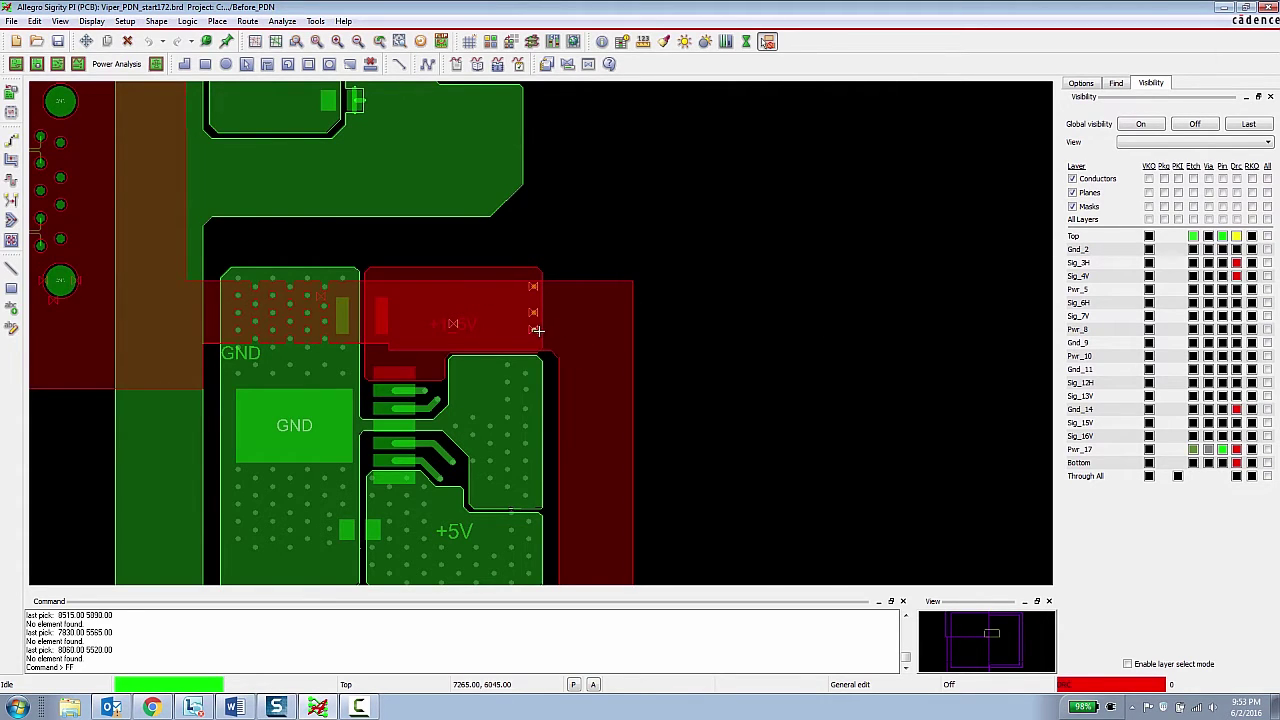
pyautogui.scroll(-3, 538, 326)
pyautogui.scroll(-2, 453, 268)
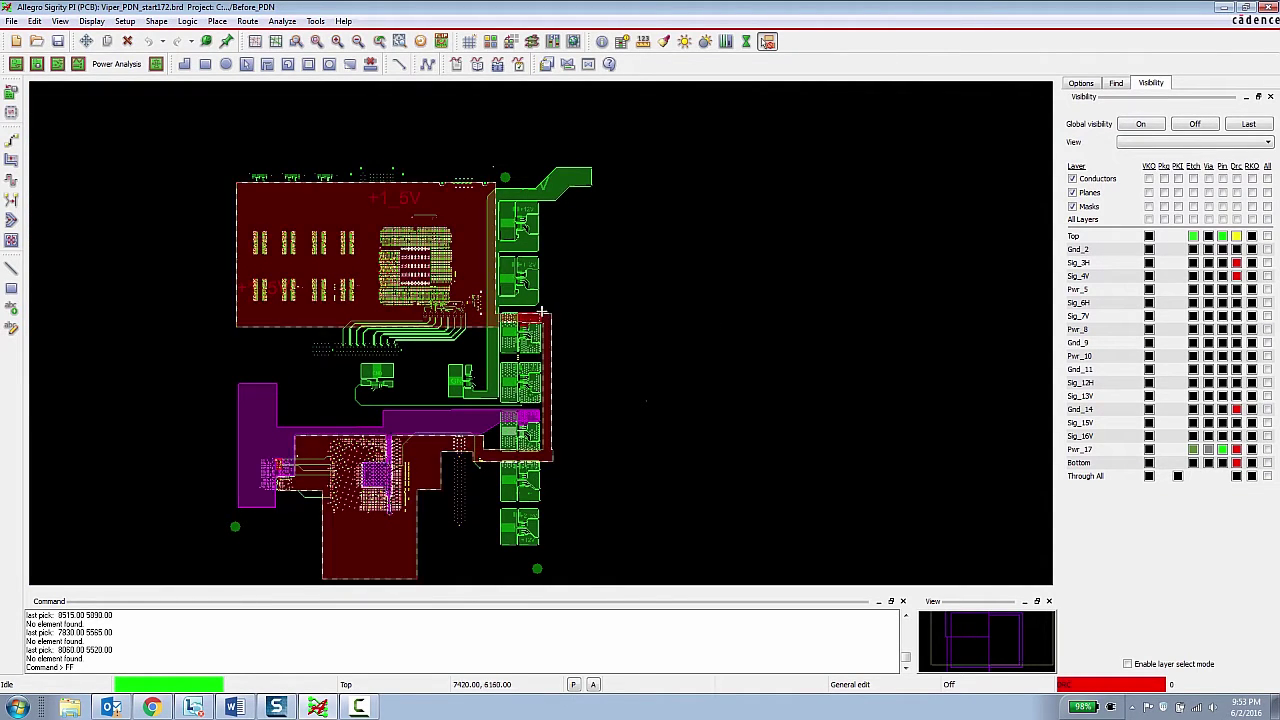
pyautogui.scroll(3, 521, 326)
pyautogui.scroll(2, 521, 326)
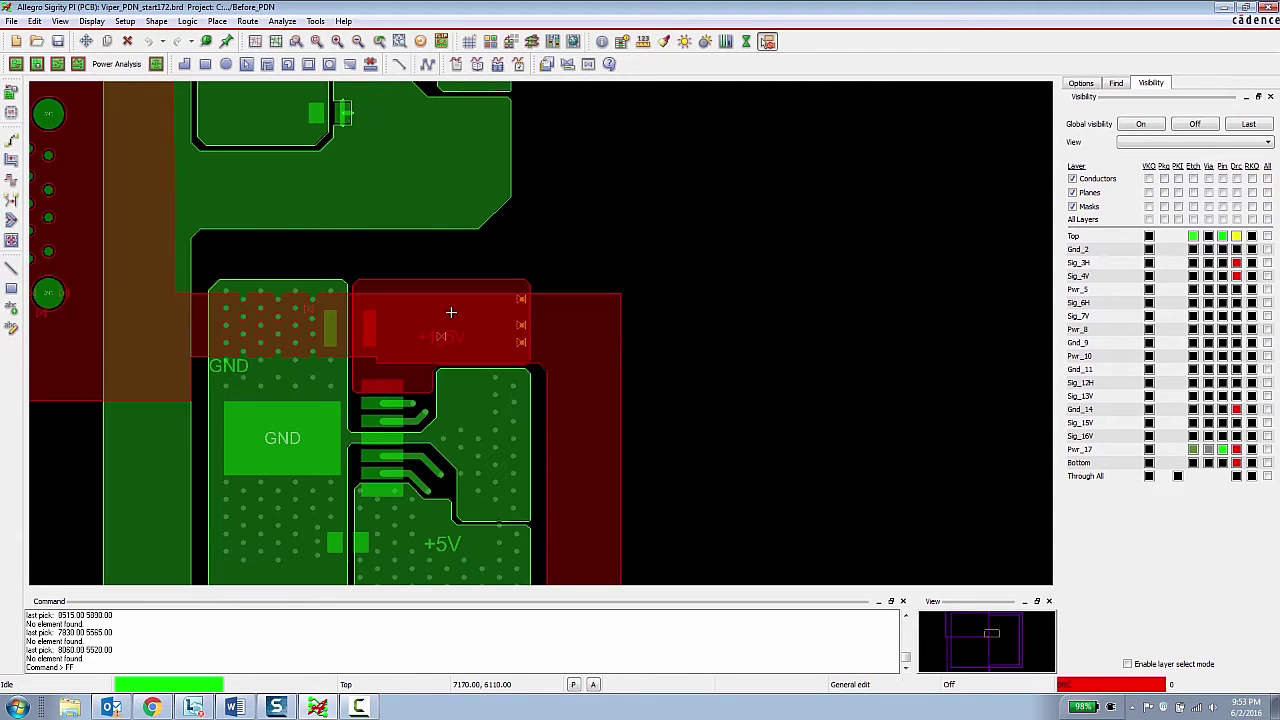
pyautogui.scroll(-5, 530, 310)
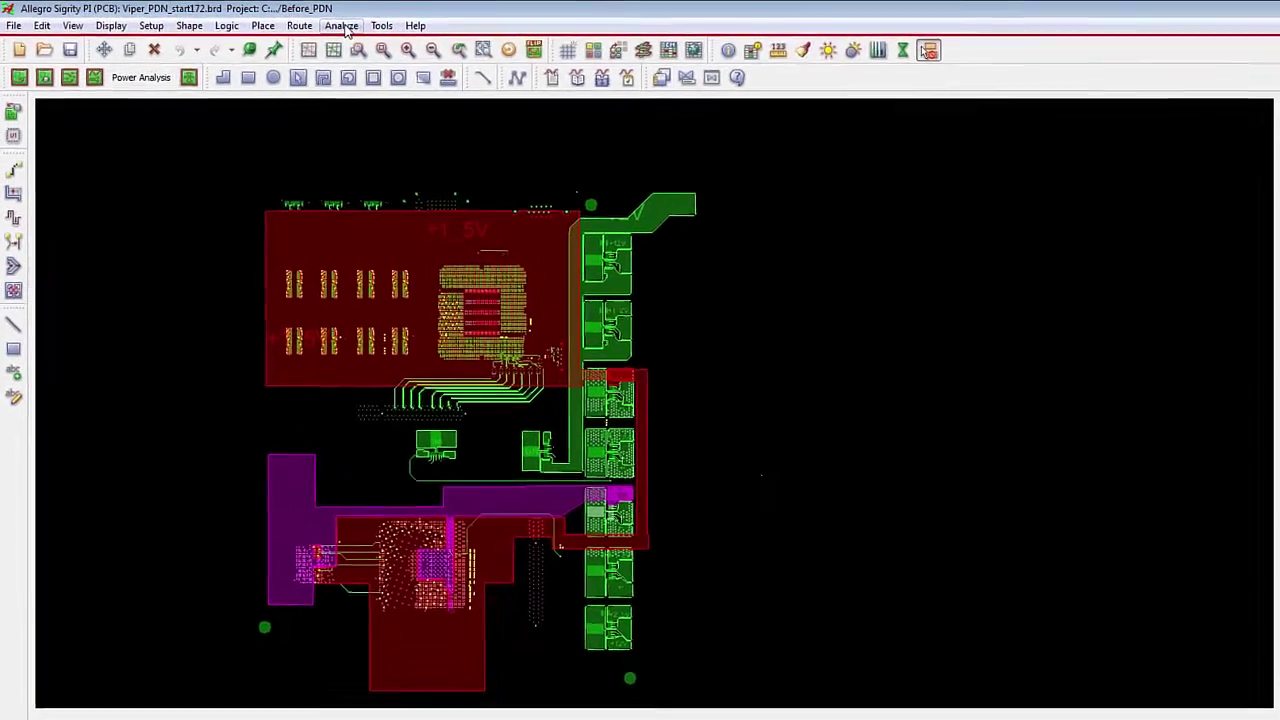
# - Start DC Analysis Interactive Mode and save the board changes
pyautogui.click(343, 26)
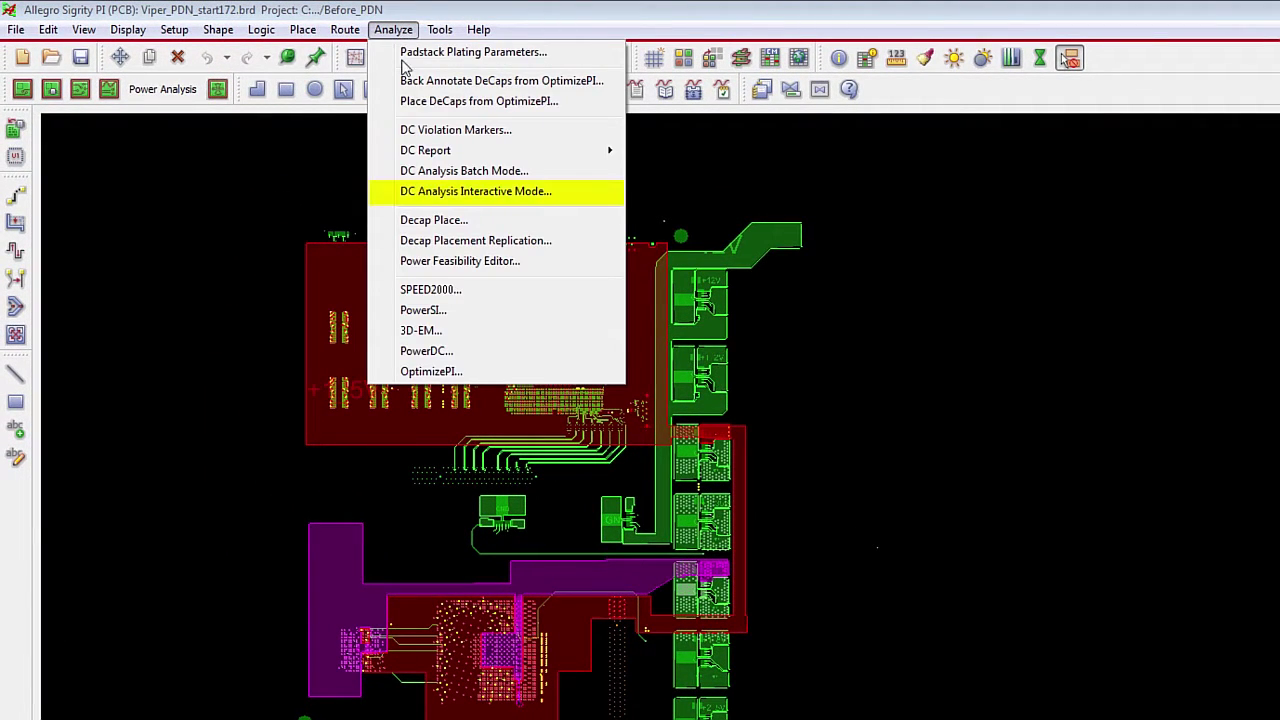
pyautogui.click(470, 196)
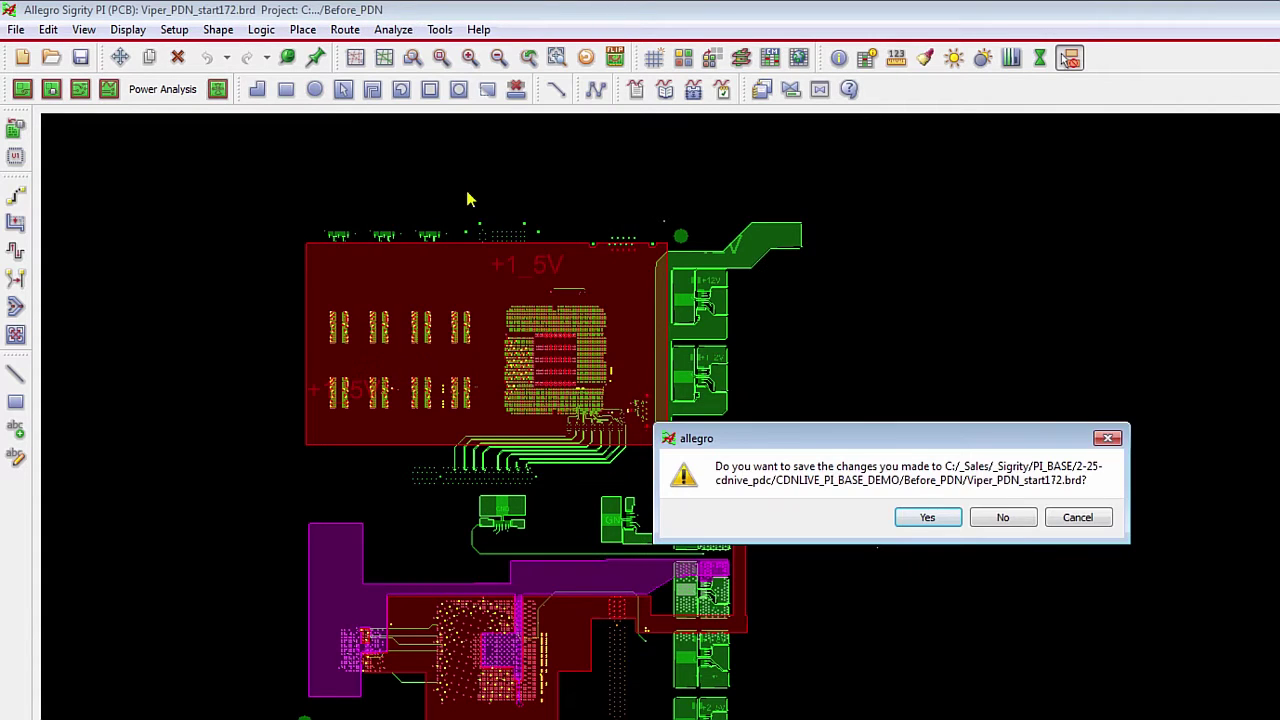
pyautogui.click(919, 524)
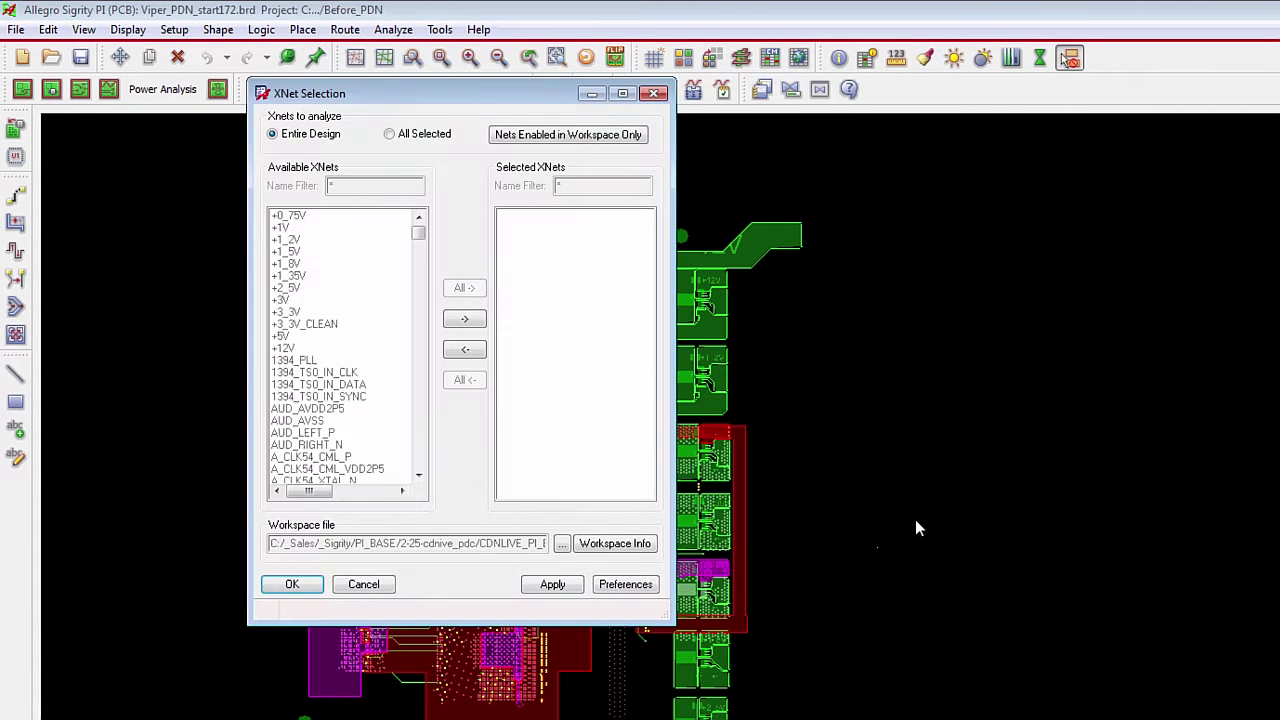
# - Review the PowerDC workspace summary's U18 VRM settings and ten +1_5V sinks, then close it
pyautogui.click(614, 545)
pyautogui.moveTo(938, 237); pyautogui.dragTo(1078, 178)
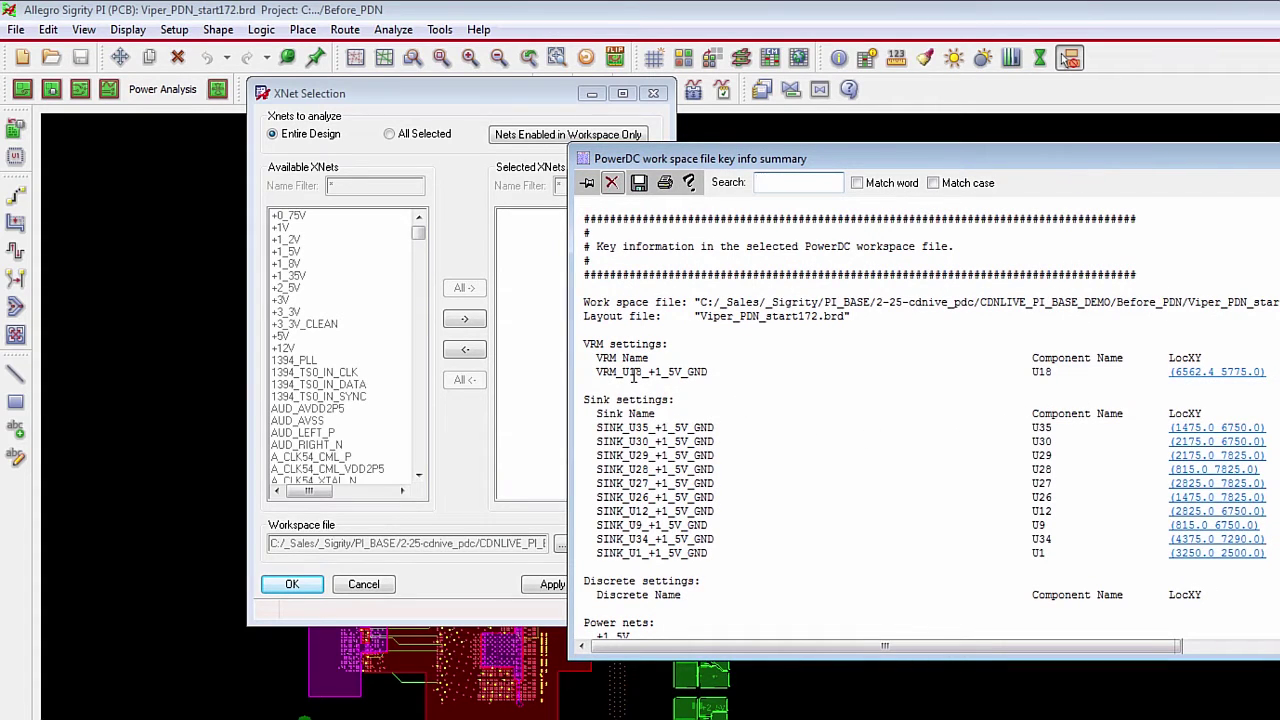
pyautogui.moveTo(718, 371); pyautogui.dragTo(600, 362)
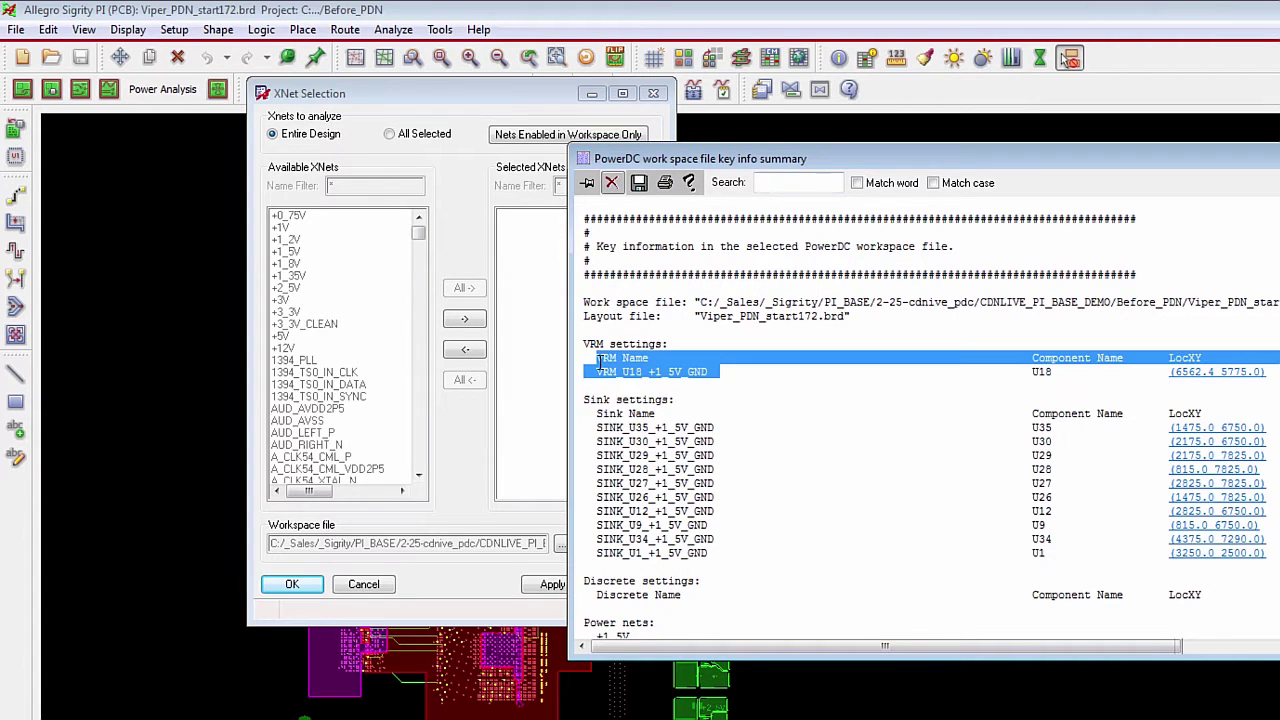
pyautogui.moveTo(770, 563); pyautogui.dragTo(587, 429)
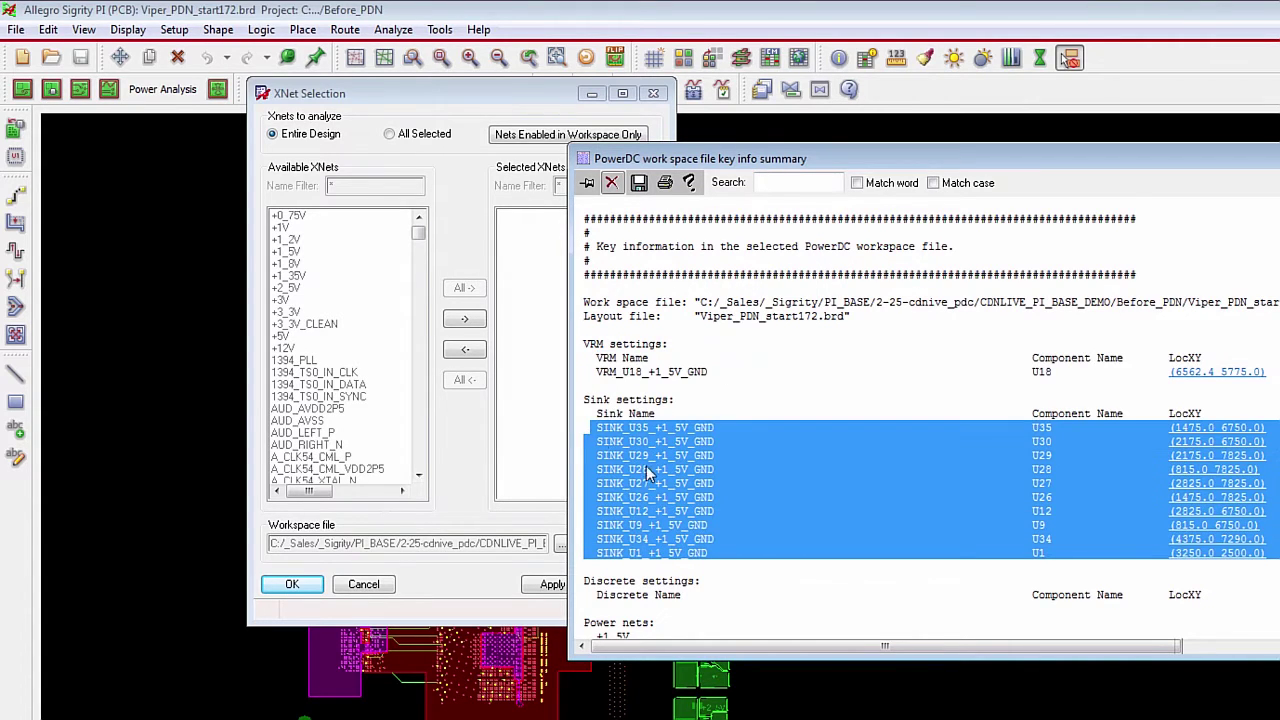
pyautogui.scroll(-2, 780, 520)
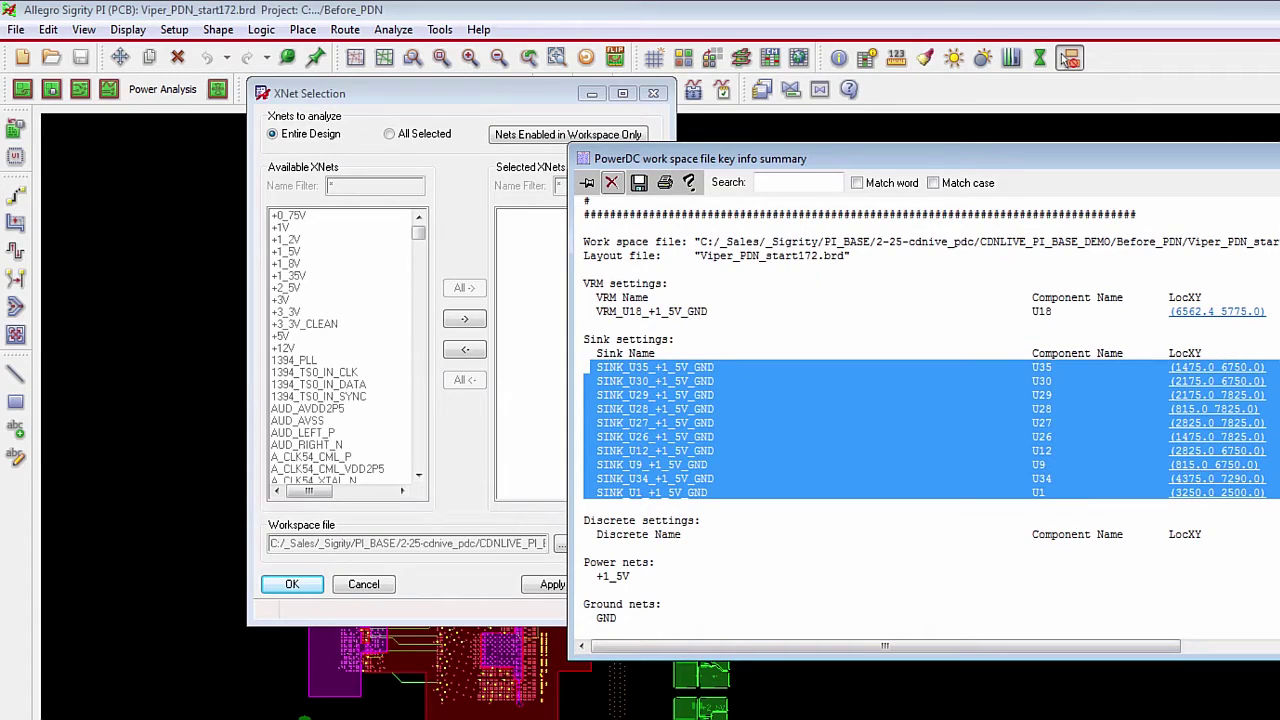
pyautogui.click(1066, 60)
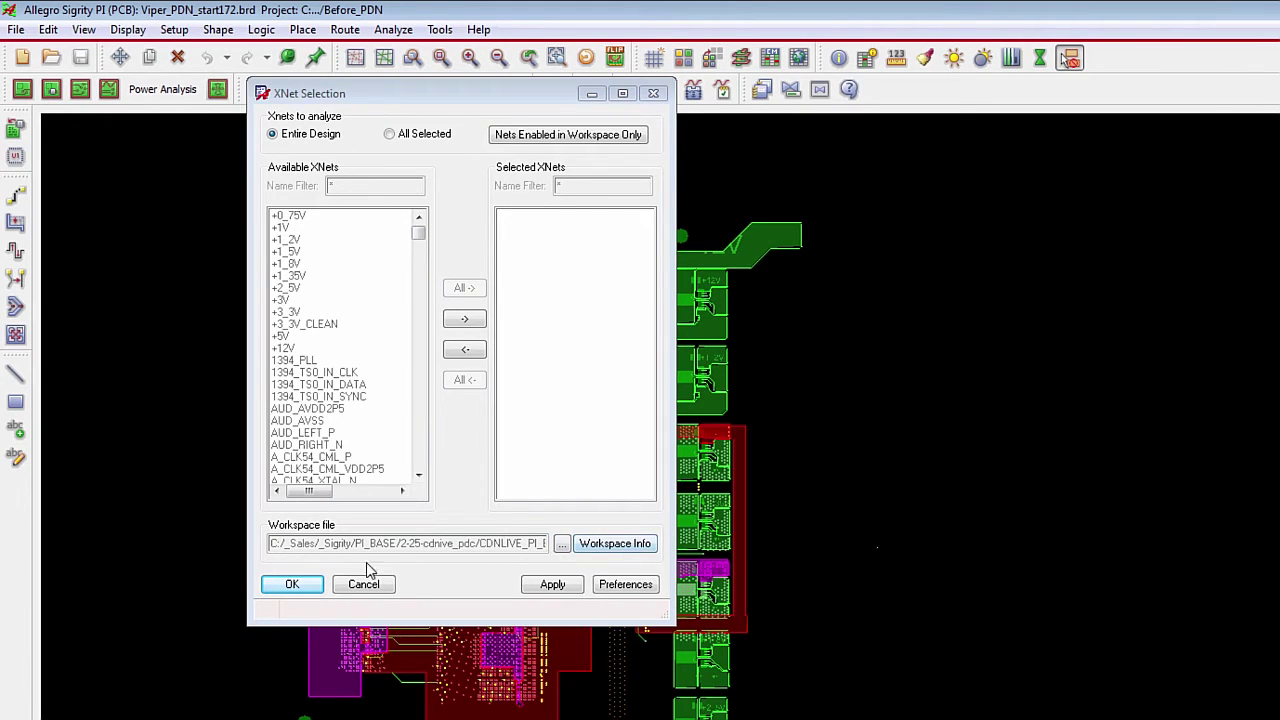
# - Analyze the entire design, producing a 1.257–1.463 V voltage map in PowerDC
pyautogui.click(291, 586)
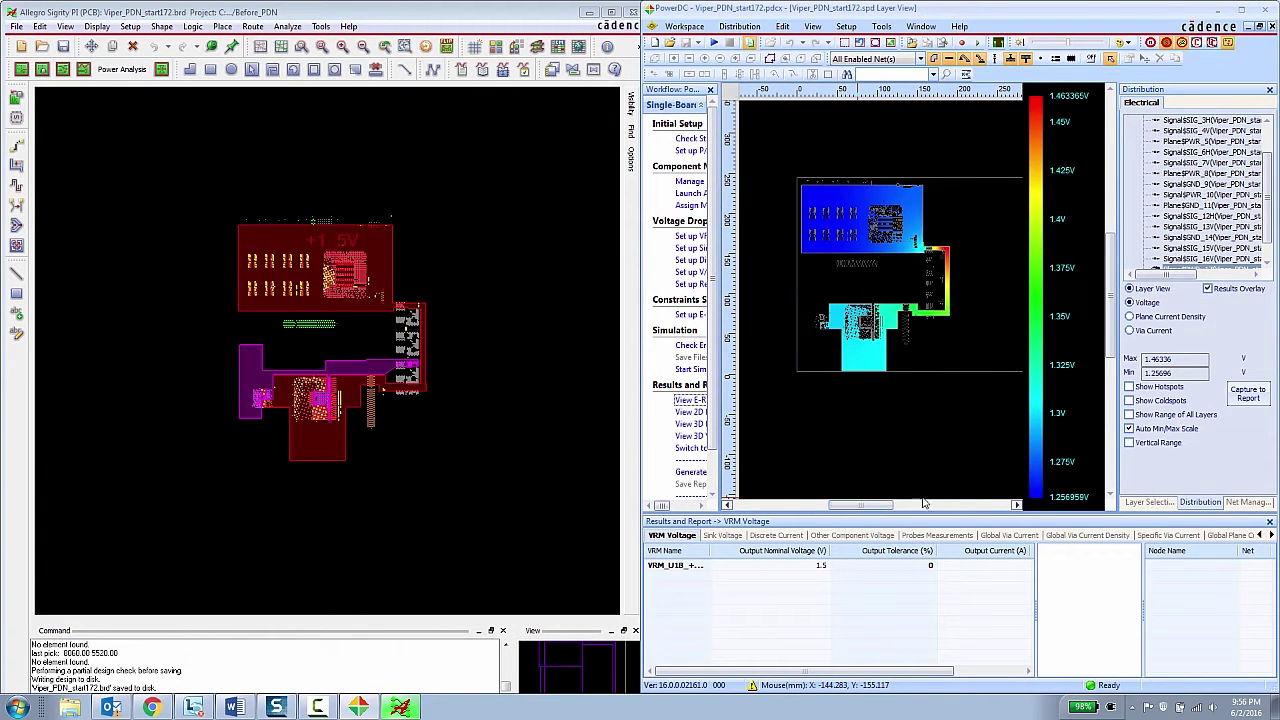
# - Zoom around Polygon055 in Allegro to cross-probe its PowerDC voltage values
pyautogui.click(454, 349)
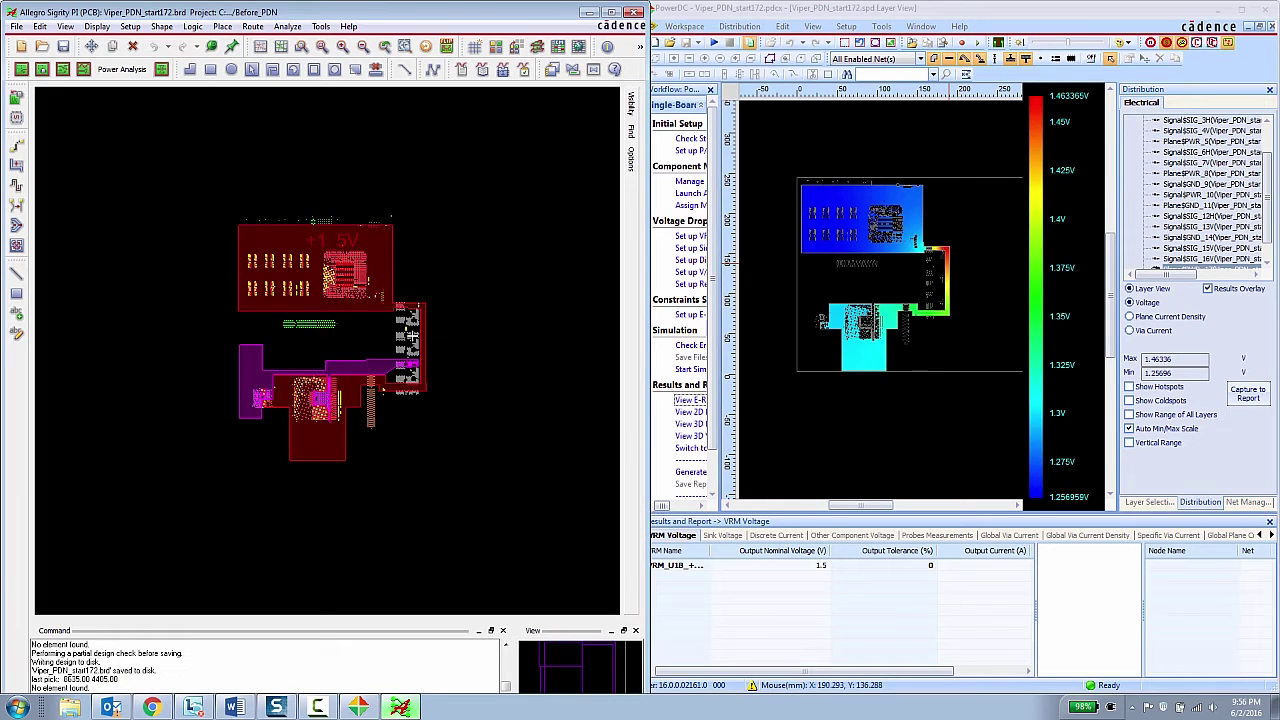
pyautogui.scroll(5, 411, 340)
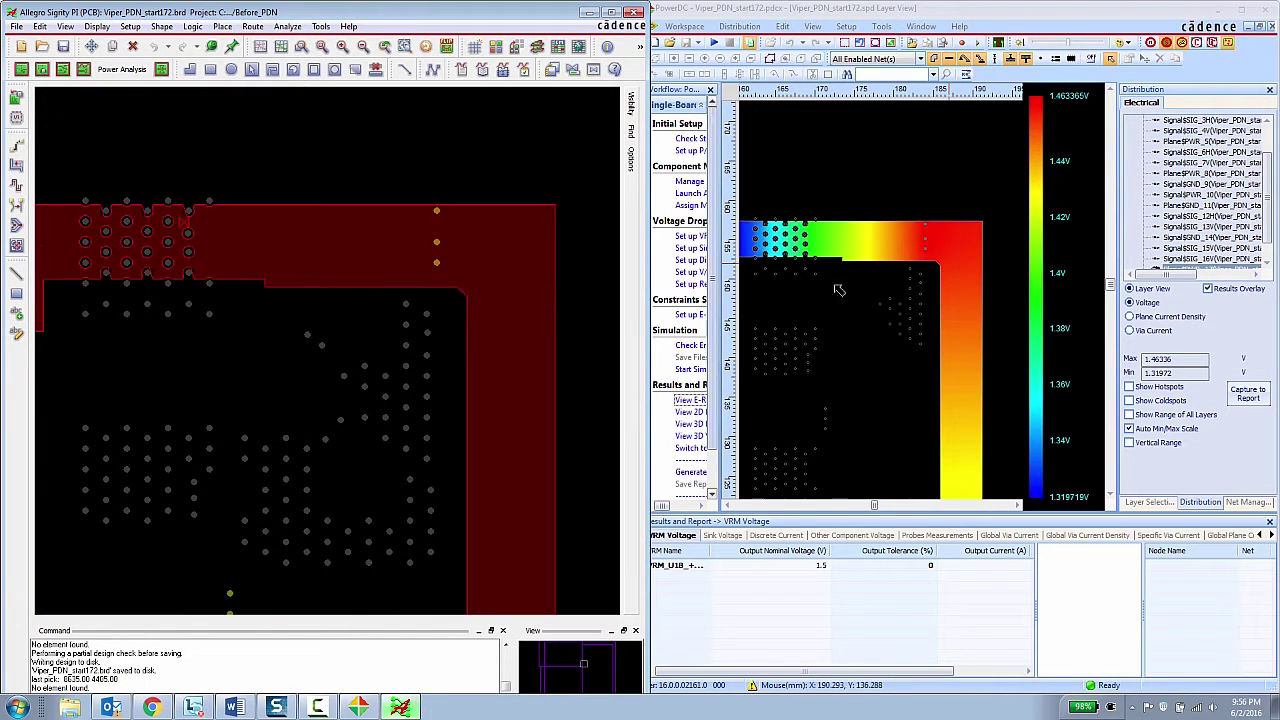
pyautogui.moveTo(970, 330)
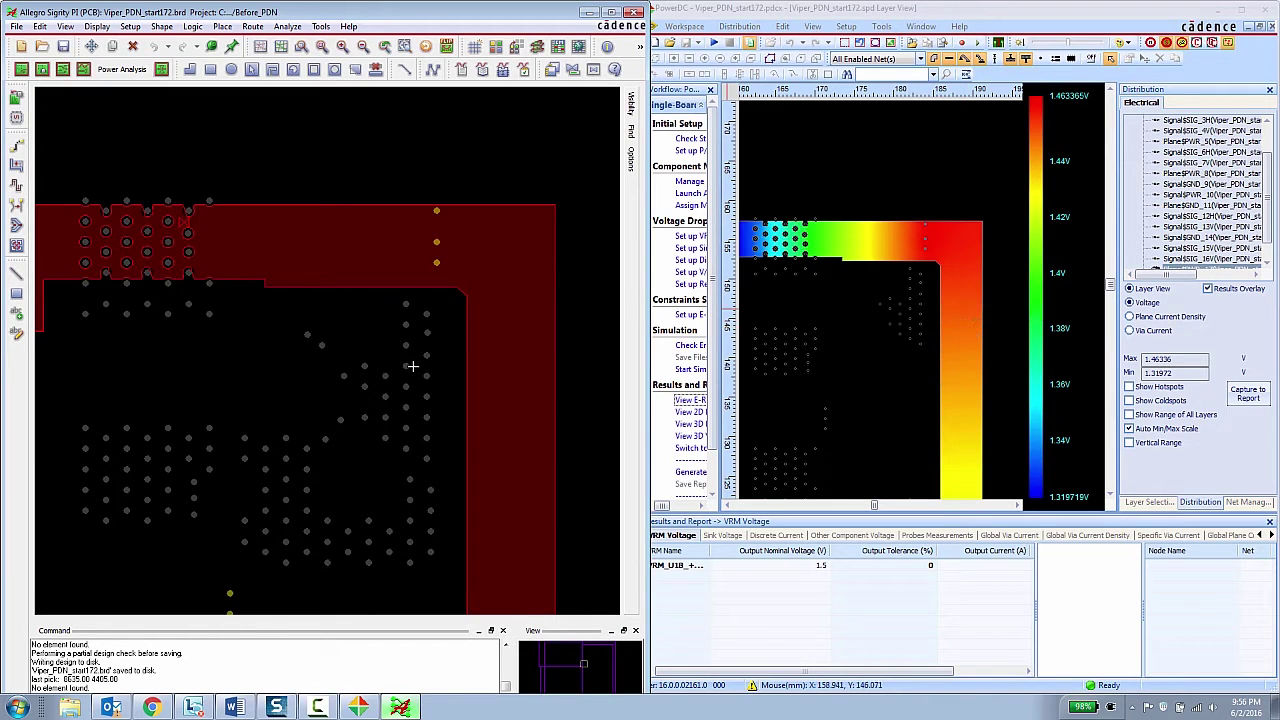
pyautogui.scroll(-3, 359, 323)
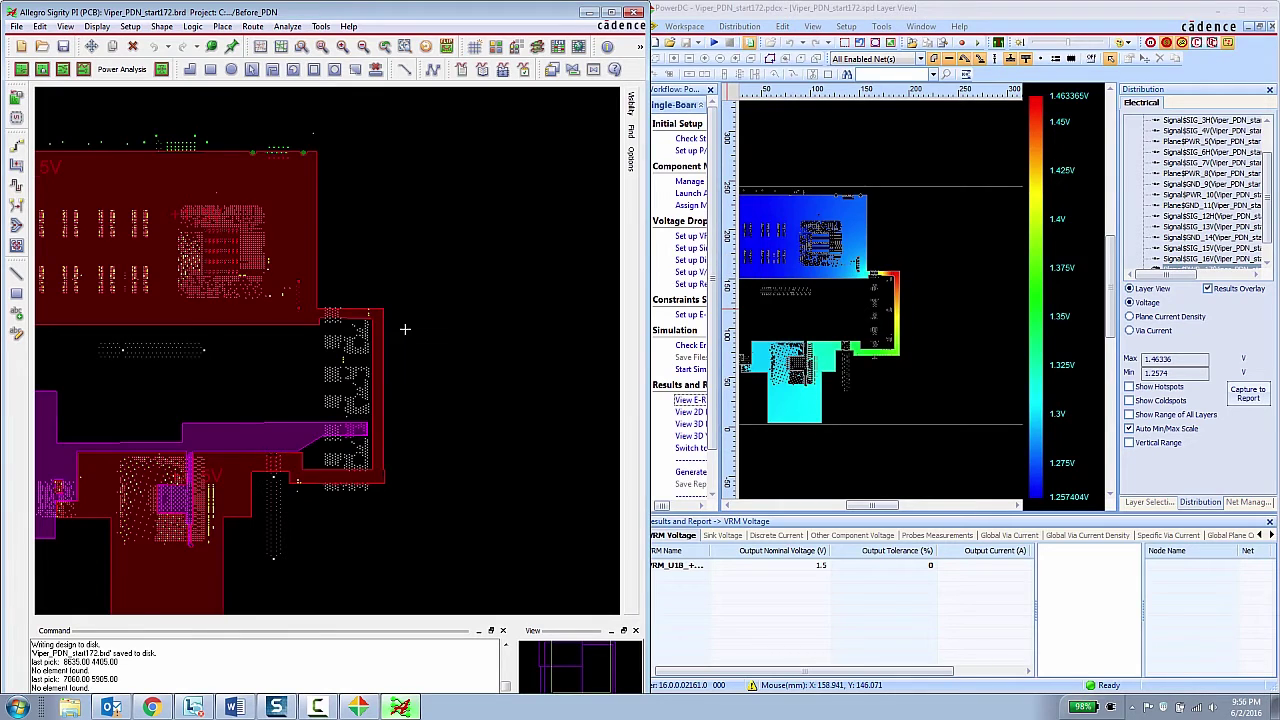
pyautogui.scroll(-2, 406, 330)
pyautogui.scroll(4, 366, 344)
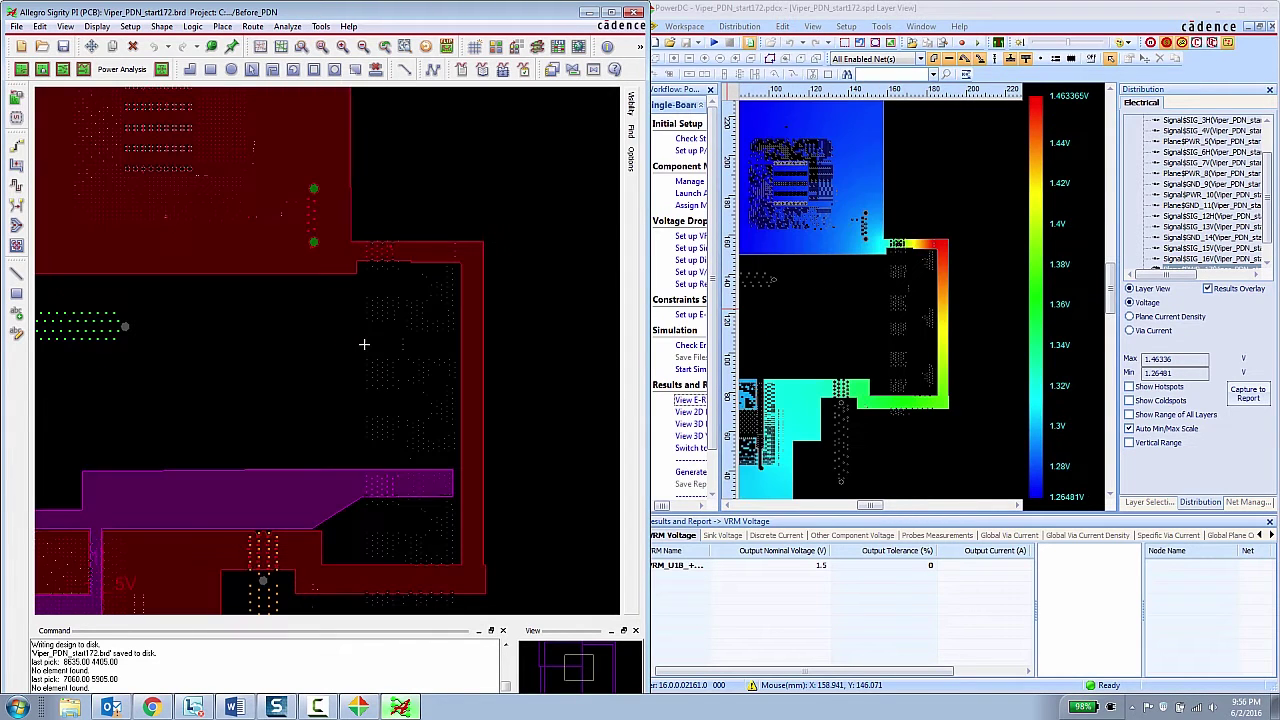
pyautogui.scroll(2, 364, 344)
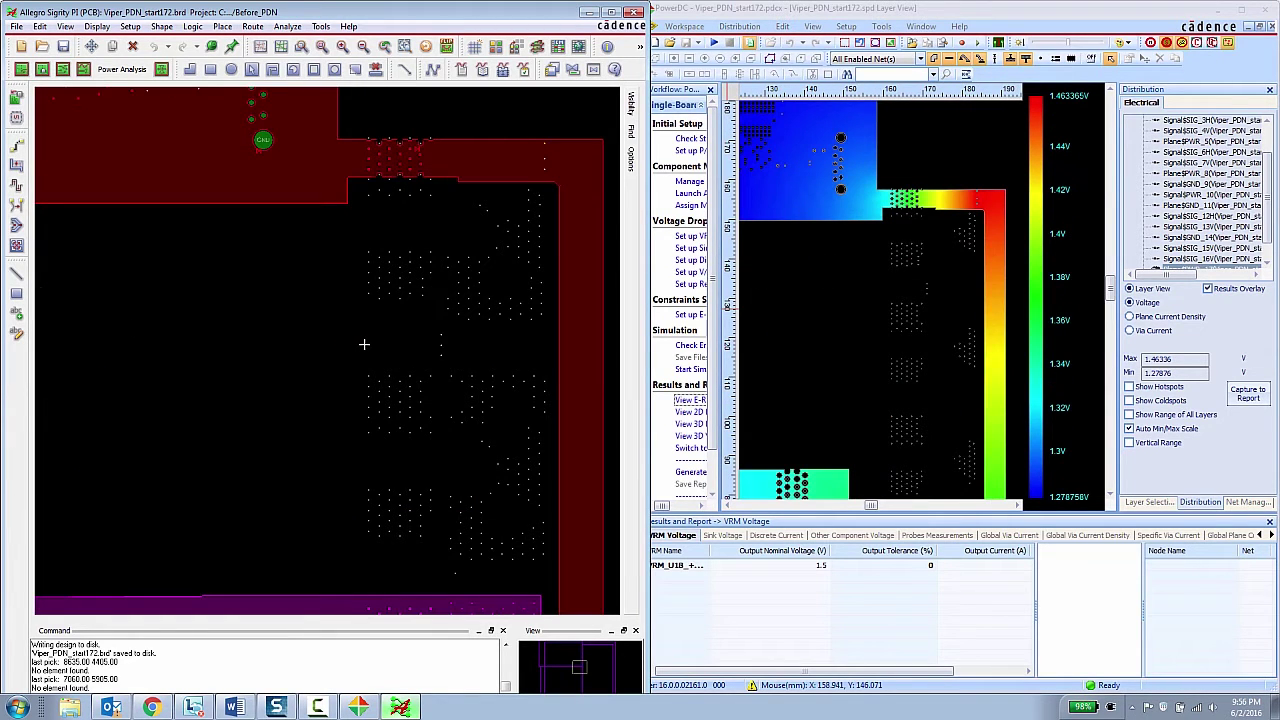
pyautogui.scroll(-3, 364, 344)
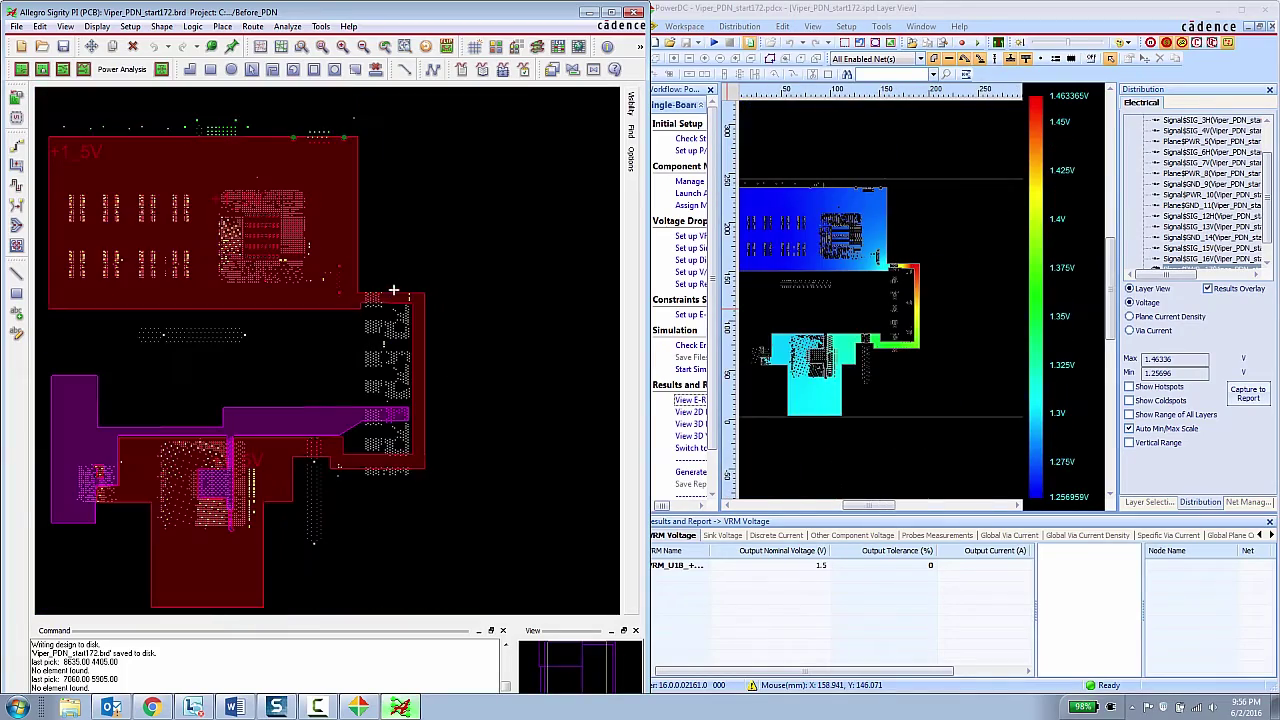
pyautogui.scroll(3, 404, 297)
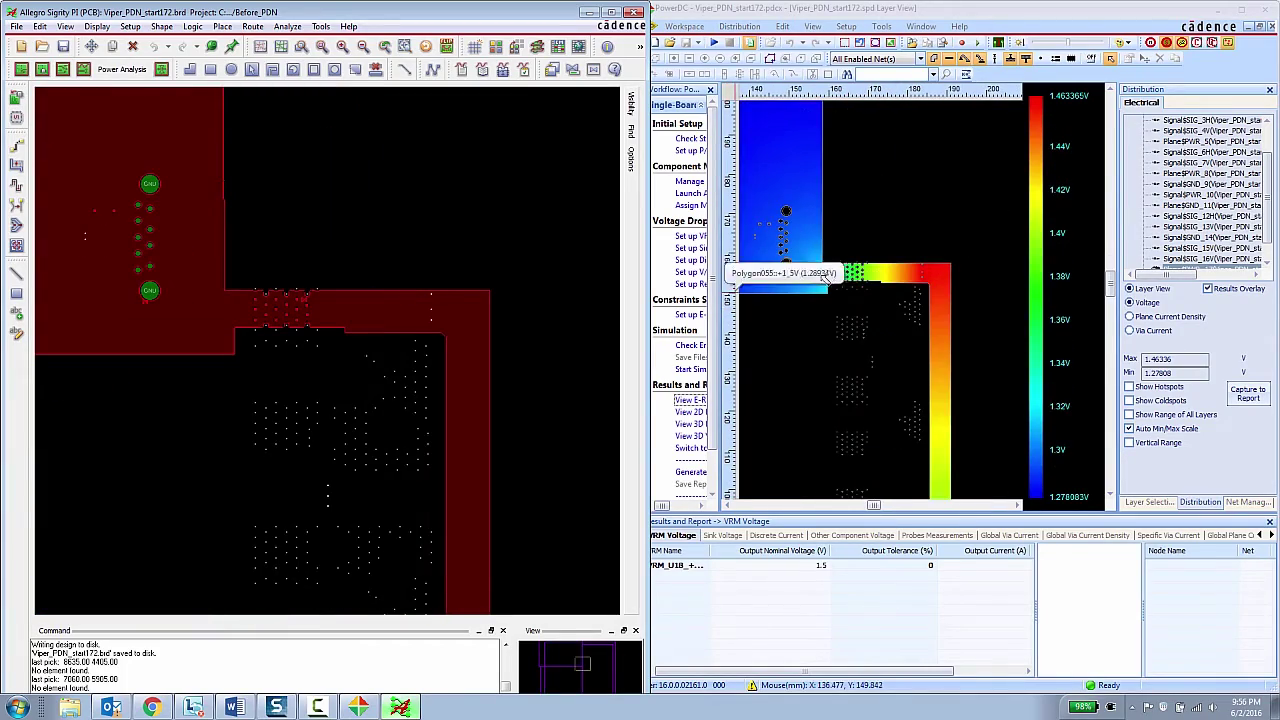
pyautogui.moveTo(951, 330)
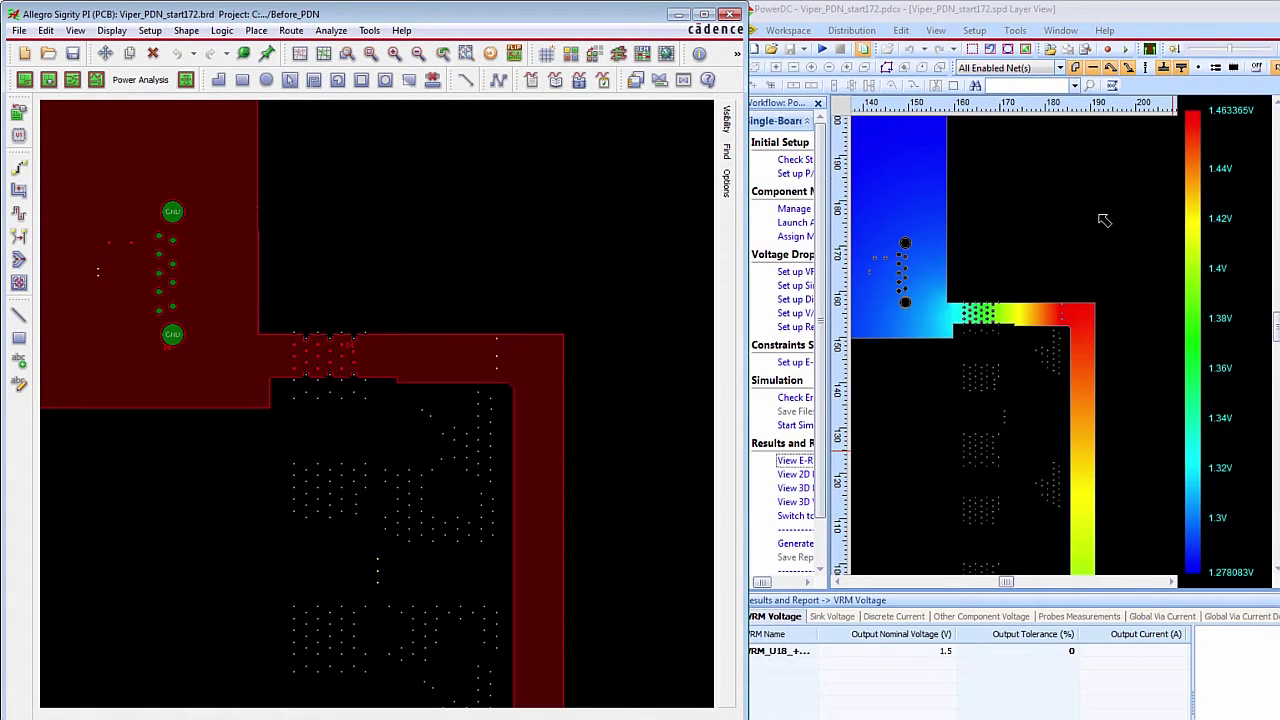
# - Bring the PowerDC voltage map forward and frame the whole +1_5V plane
pyautogui.click(1072, 246)
pyautogui.scroll(-5, 1072, 246)
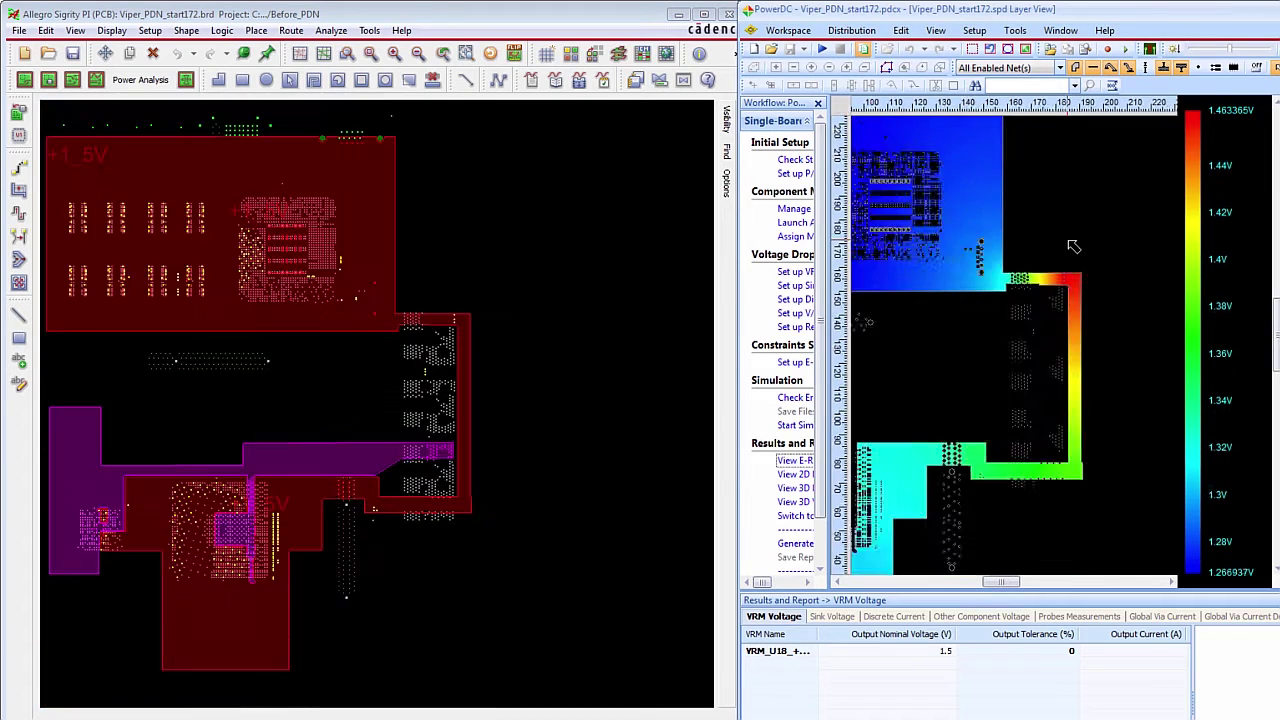
pyautogui.moveTo(987, 328); pyautogui.dragTo(1048, 321)
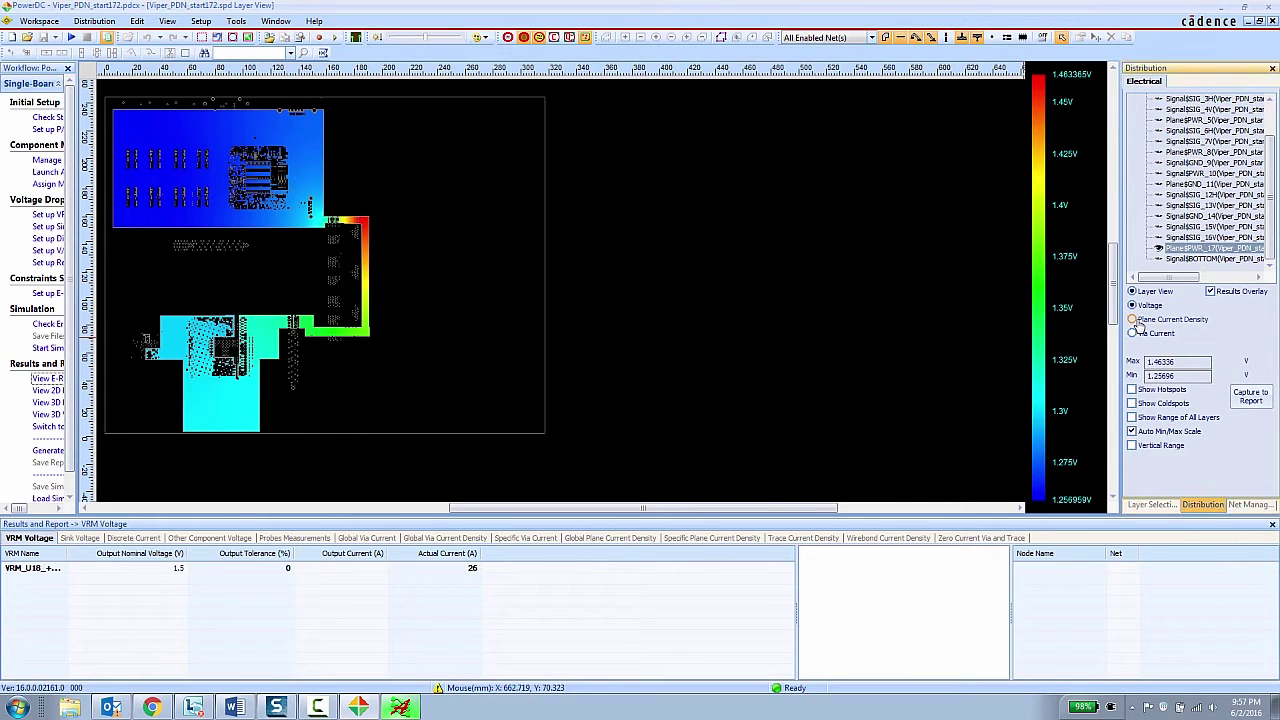
# - Switch the layer map from Plane Current Density to Via Current and frame the connecting strip
pyautogui.click(1134, 320)
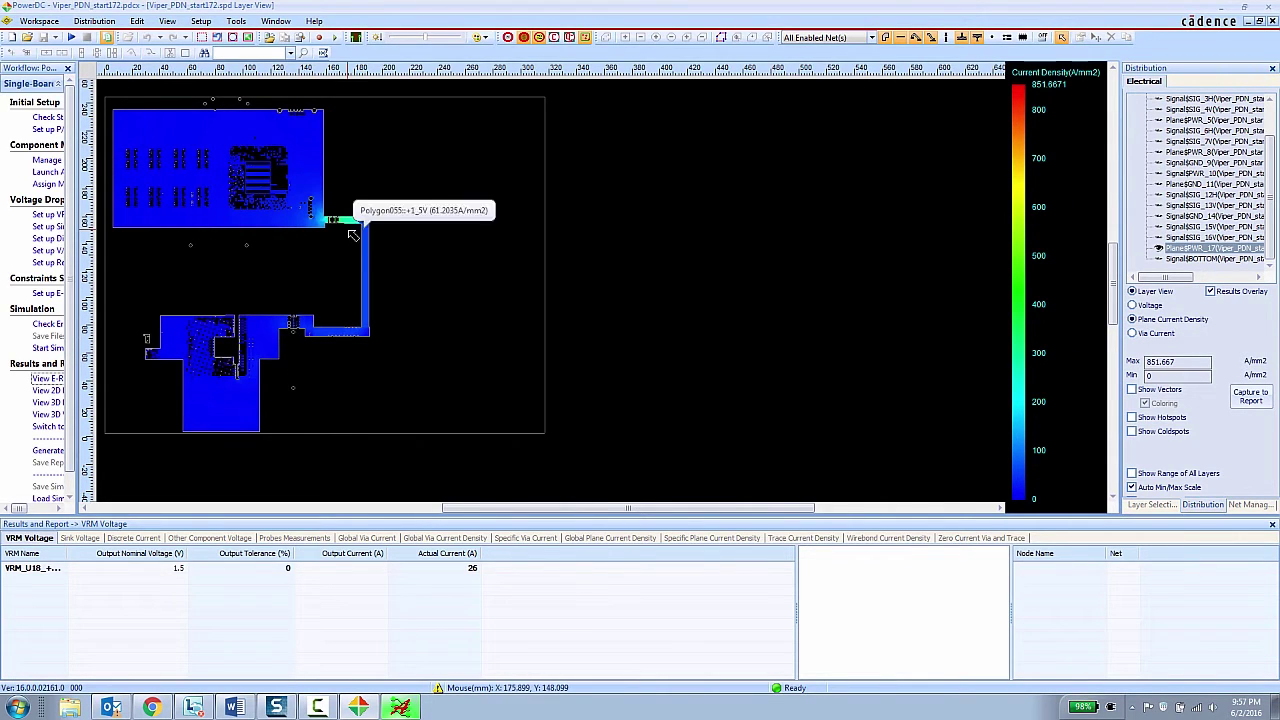
pyautogui.scroll(2, 362, 224)
pyautogui.scroll(1, 362, 224)
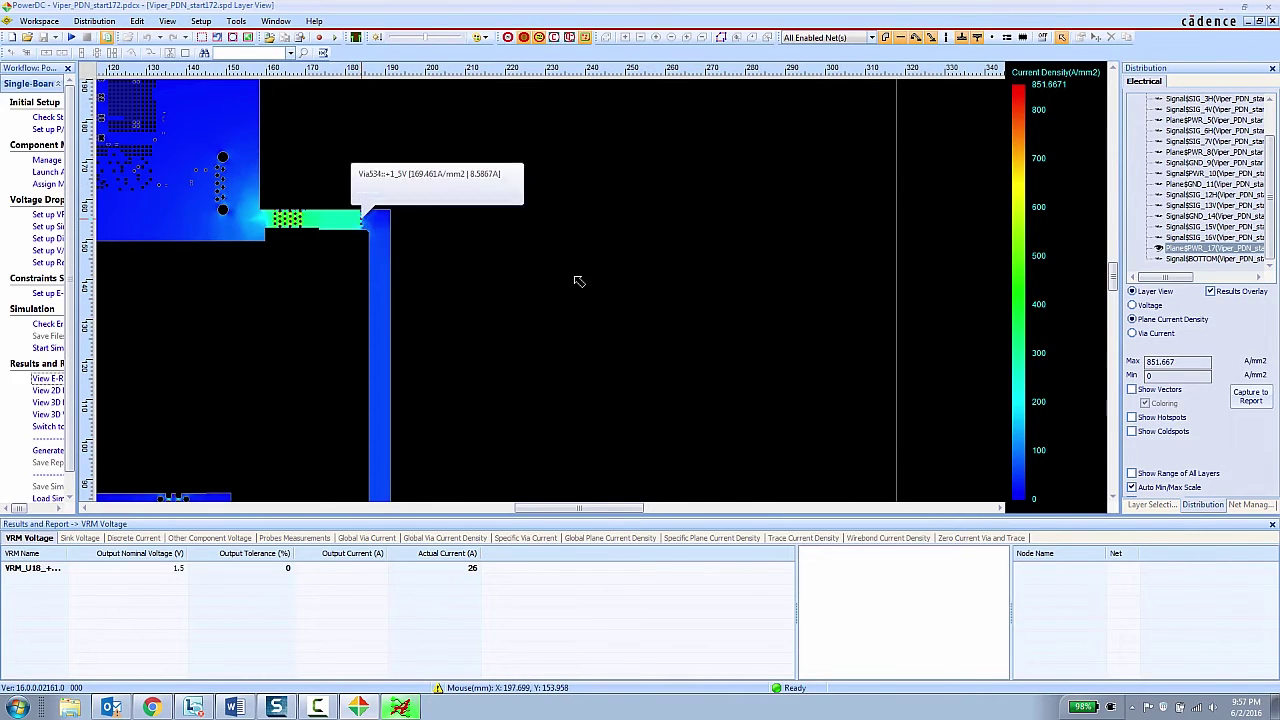
pyautogui.click(1134, 334)
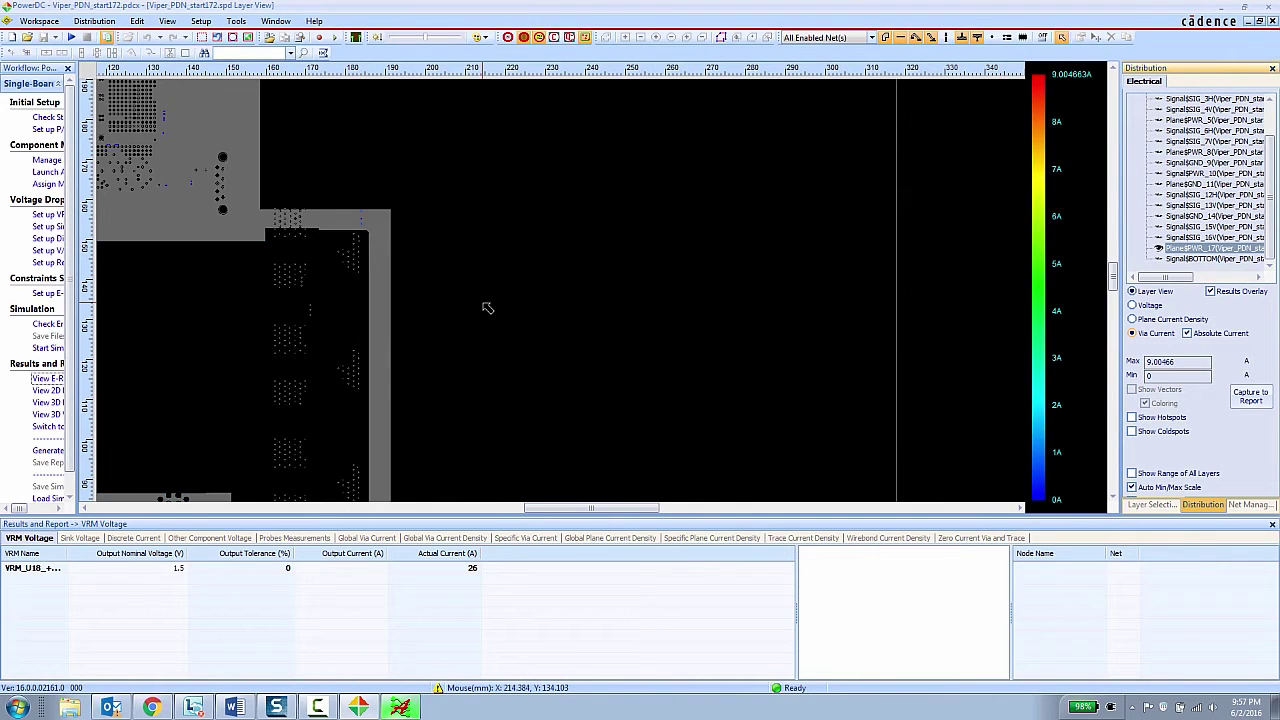
pyautogui.moveTo(487, 308); pyautogui.dragTo(811, 315)
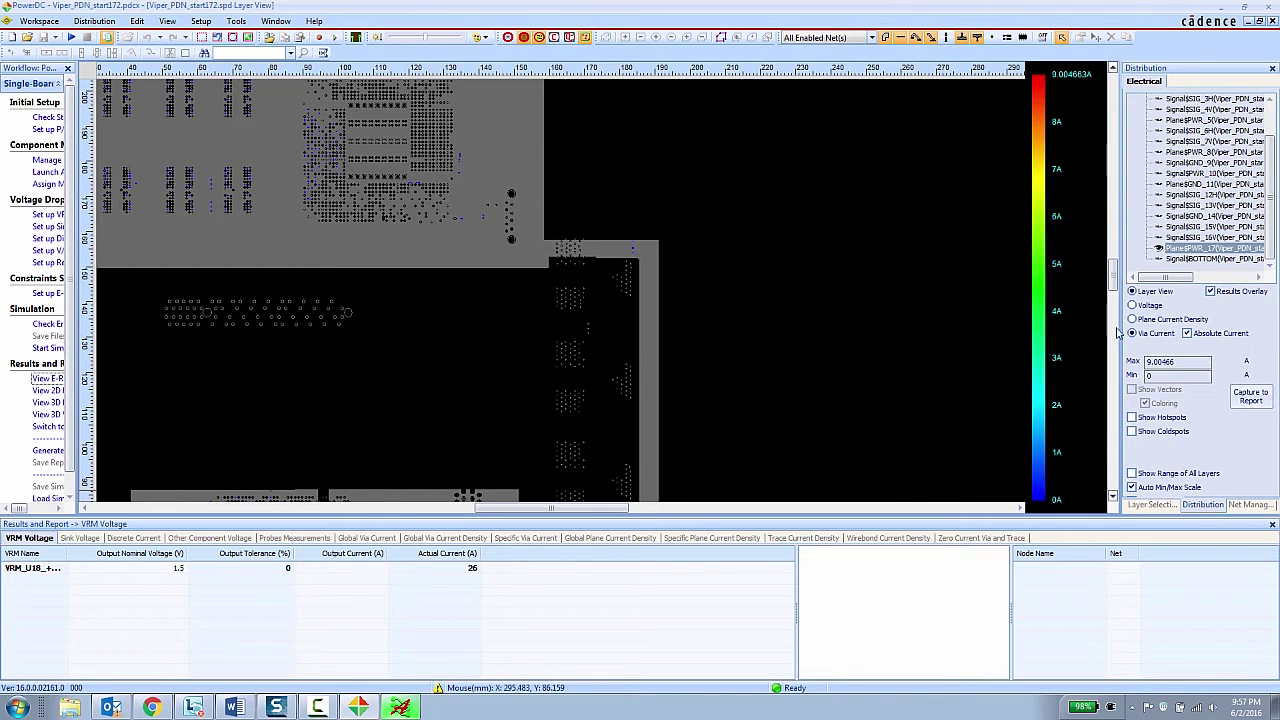
# - Show hotspots and read Via542's current of about 9.0 A
pyautogui.click(1132, 417)
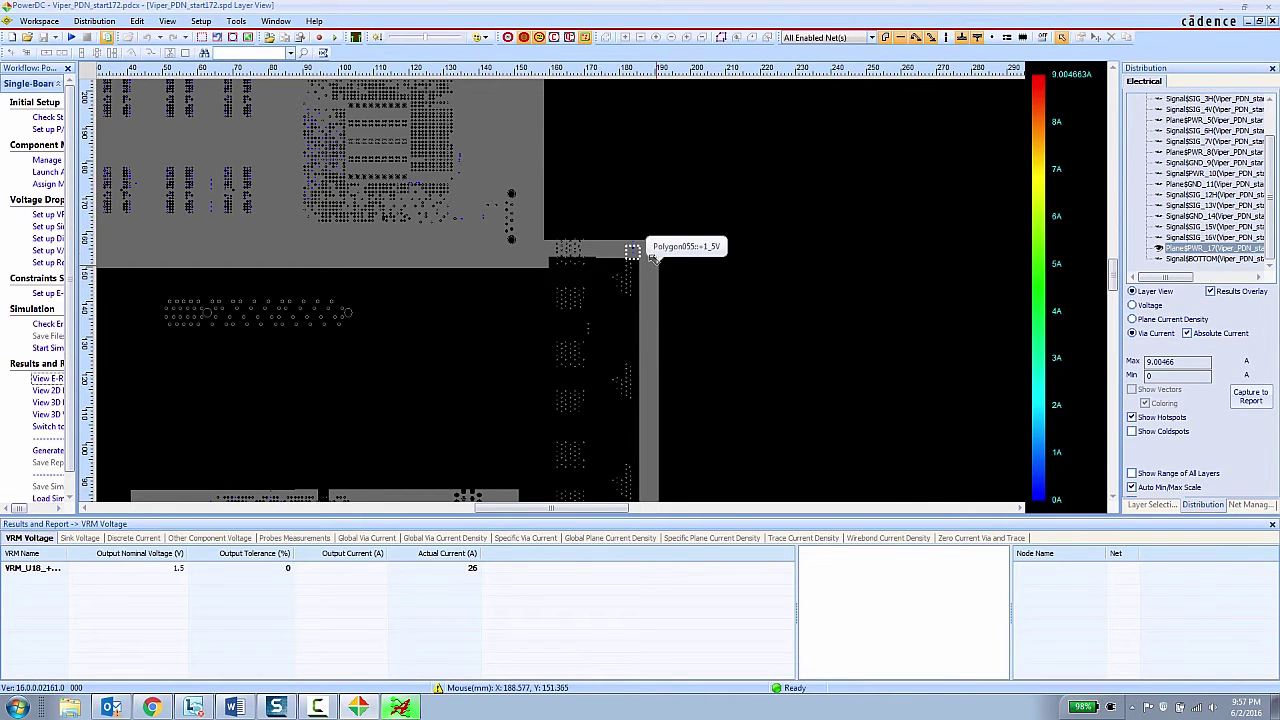
pyautogui.scroll(4, 634, 254)
pyautogui.scroll(5, 638, 262)
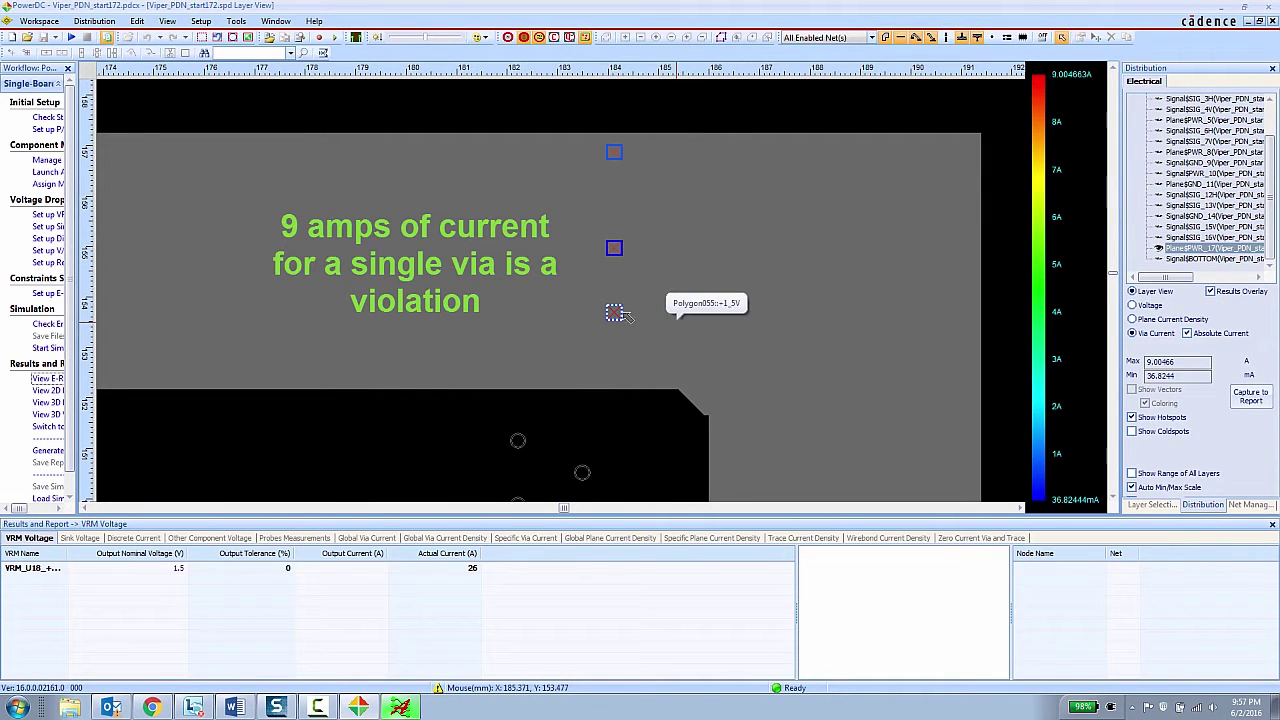
pyautogui.moveTo(617, 315)
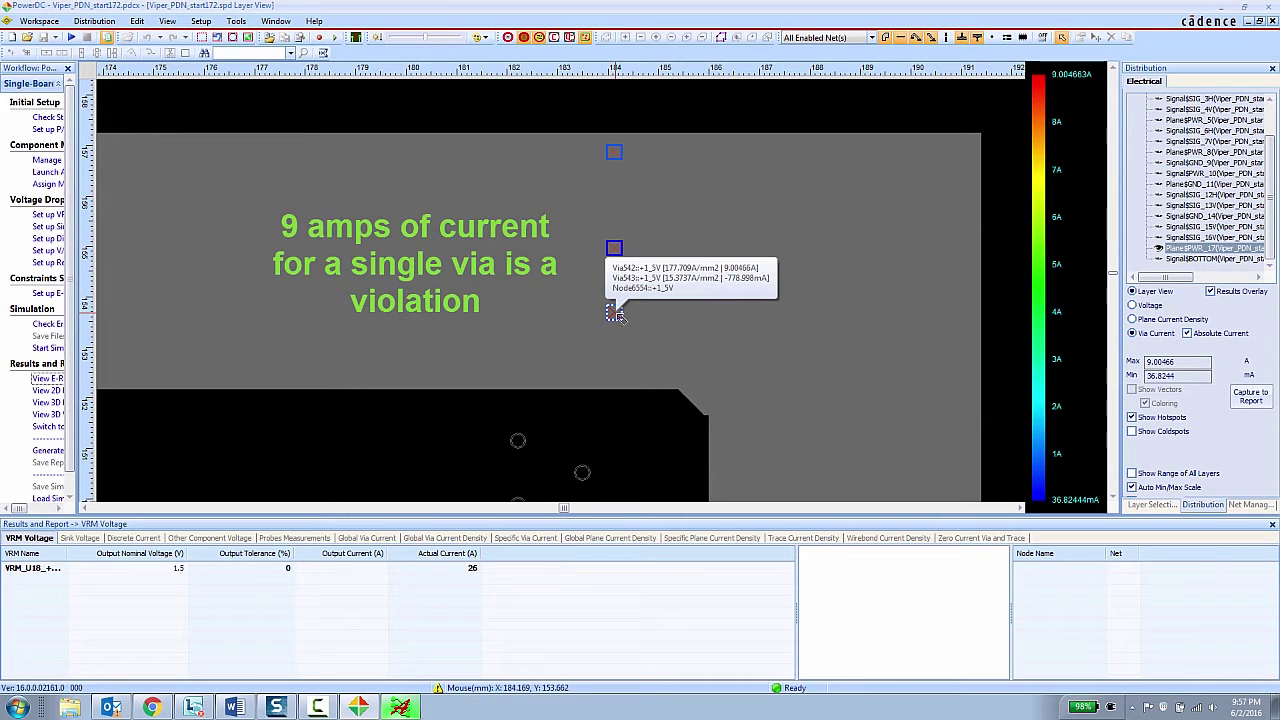
pyautogui.scroll(-6, 617, 315)
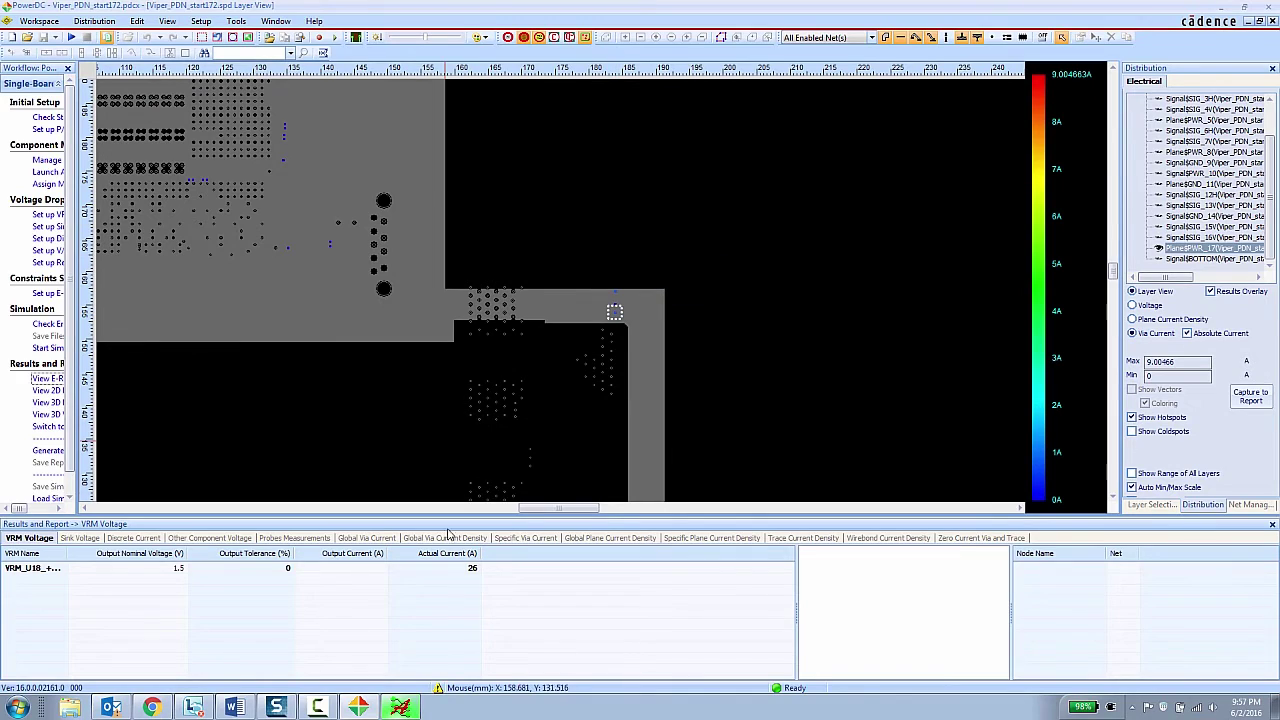
# - Open DC Violation Markers in Allegro and list the nine Global Via Current violations (8.2–9.0 A vs 1.179 A)
pyautogui.click(400, 707)
pyautogui.scroll(5, 567, 251)
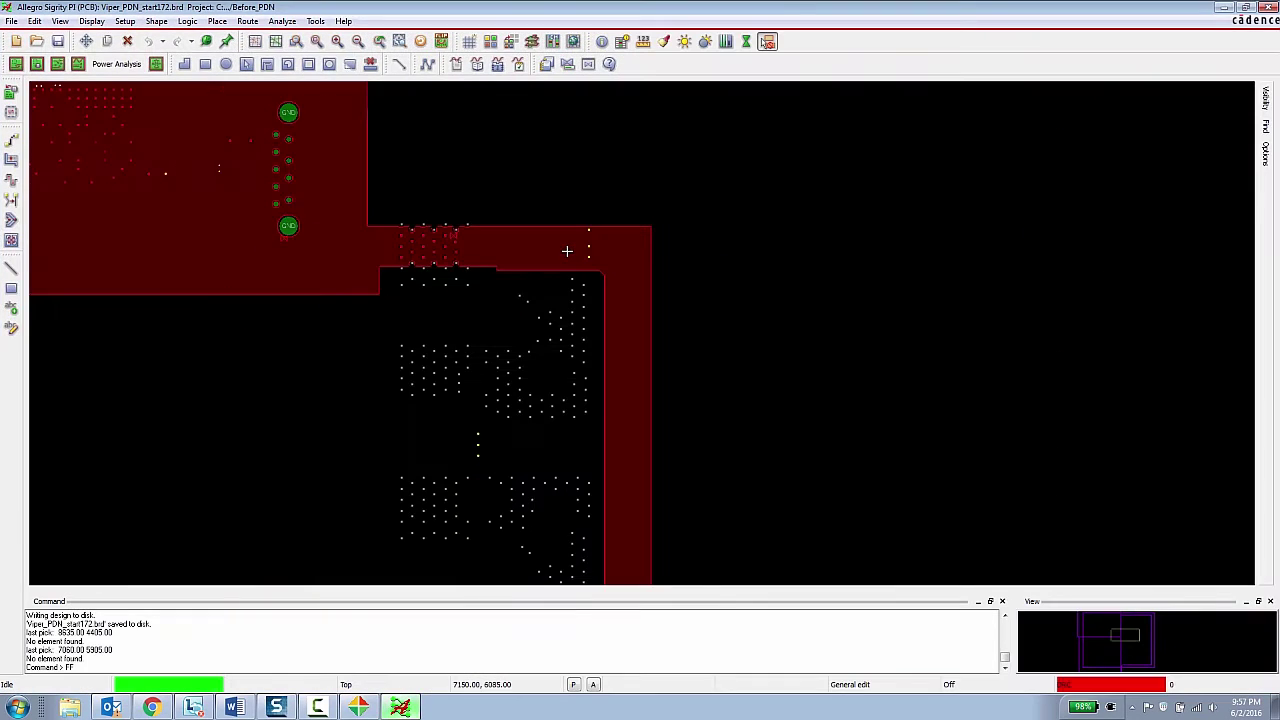
pyautogui.scroll(-3, 567, 251)
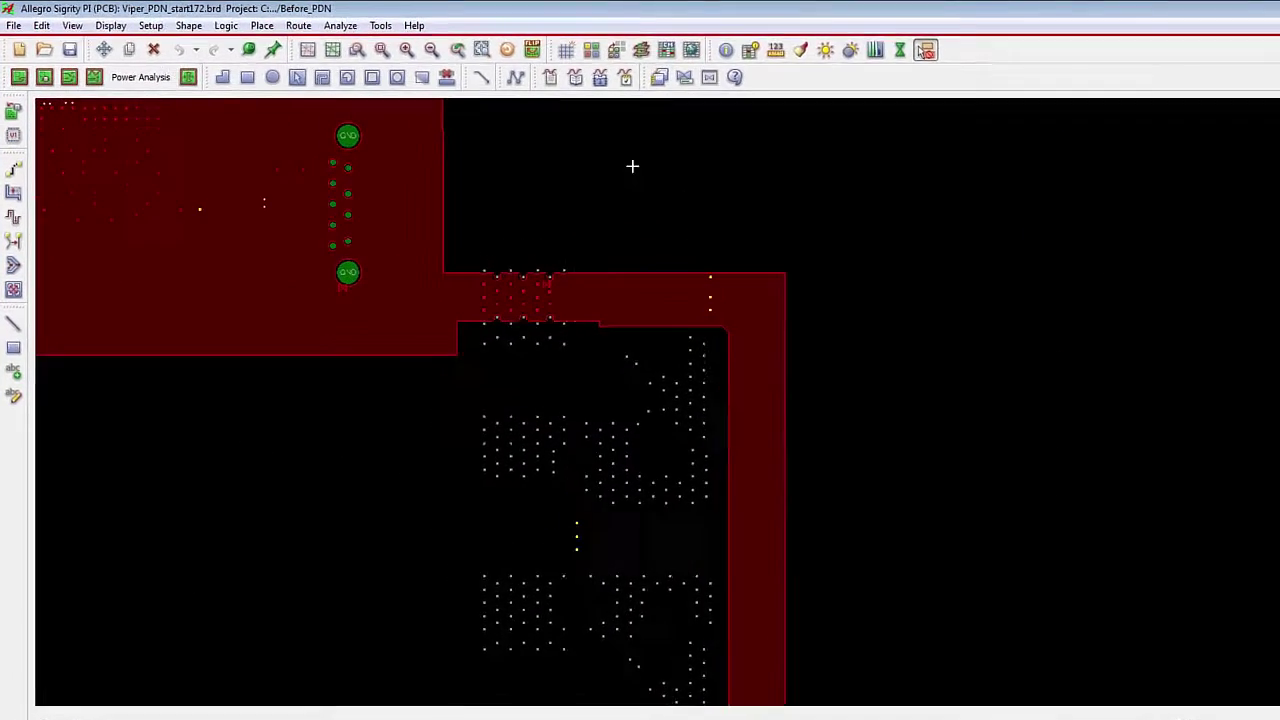
pyautogui.click(428, 32)
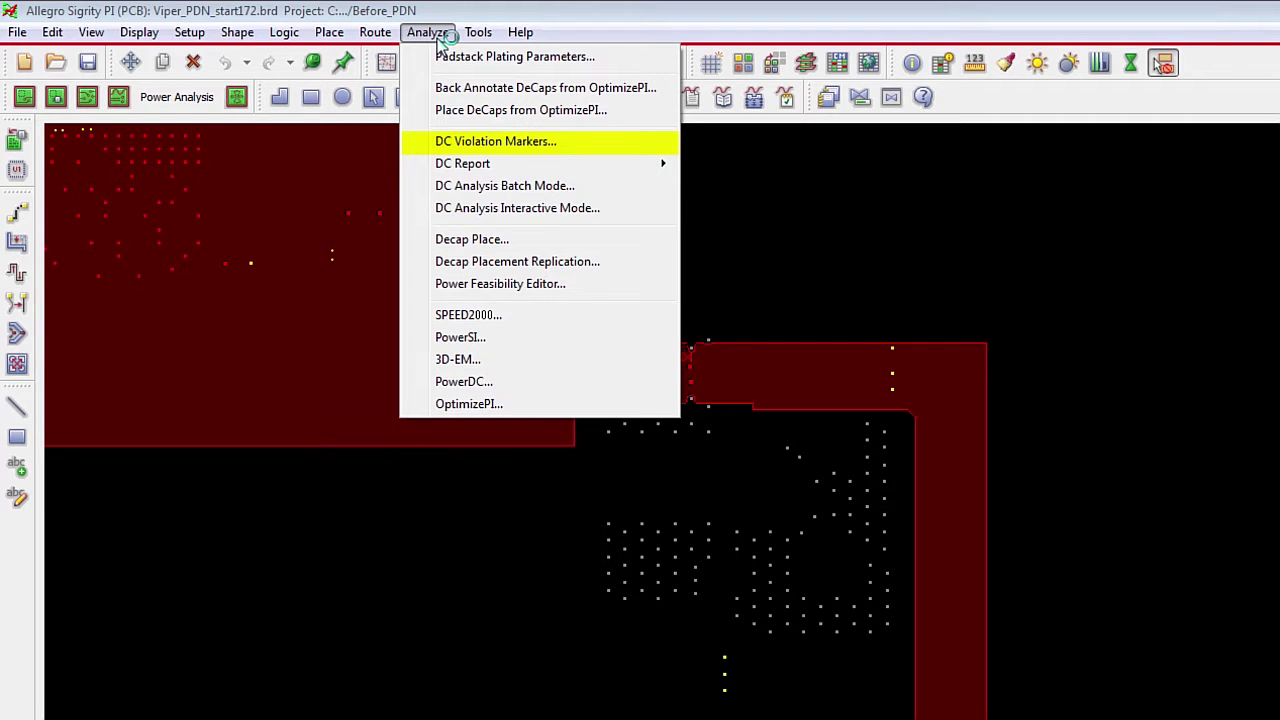
pyautogui.click(468, 145)
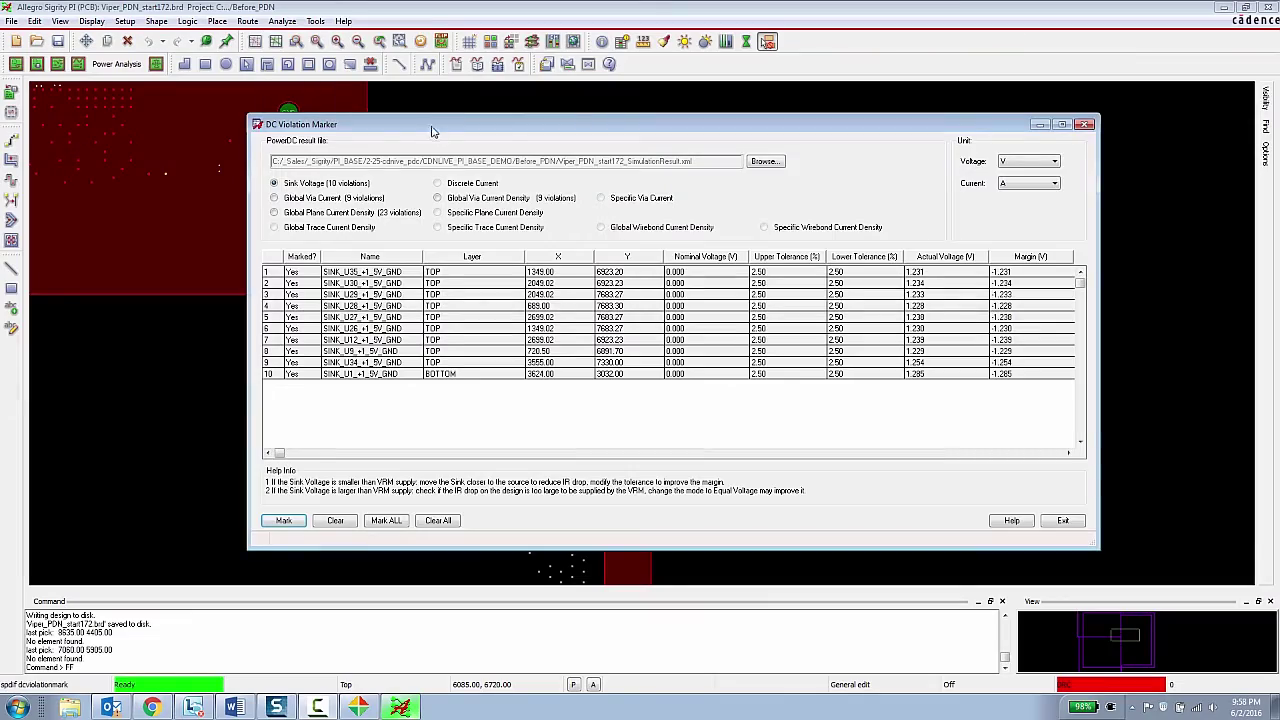
pyautogui.moveTo(432, 130); pyautogui.dragTo(659, 123)
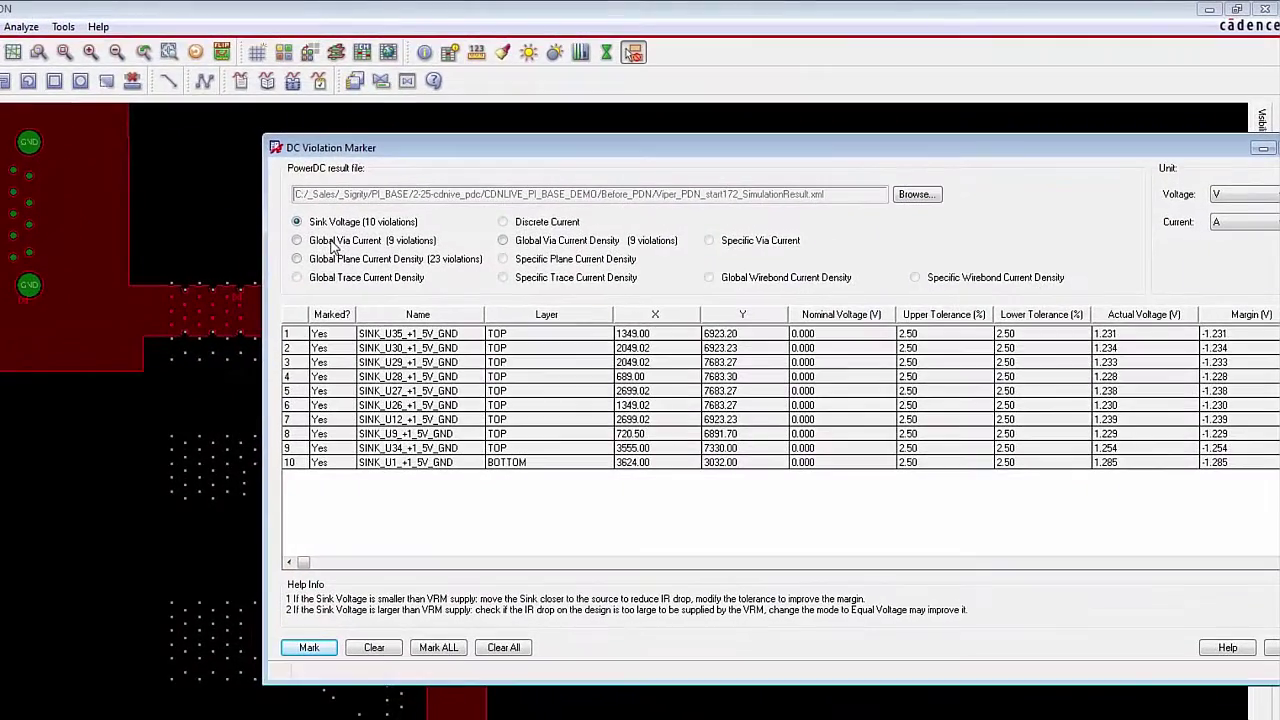
pyautogui.click(298, 241)
pyautogui.moveTo(517, 154)
pyautogui.mouseDown()
pyautogui.moveTo(449, 405)
pyautogui.moveTo(471, 342)
pyautogui.mouseUp()
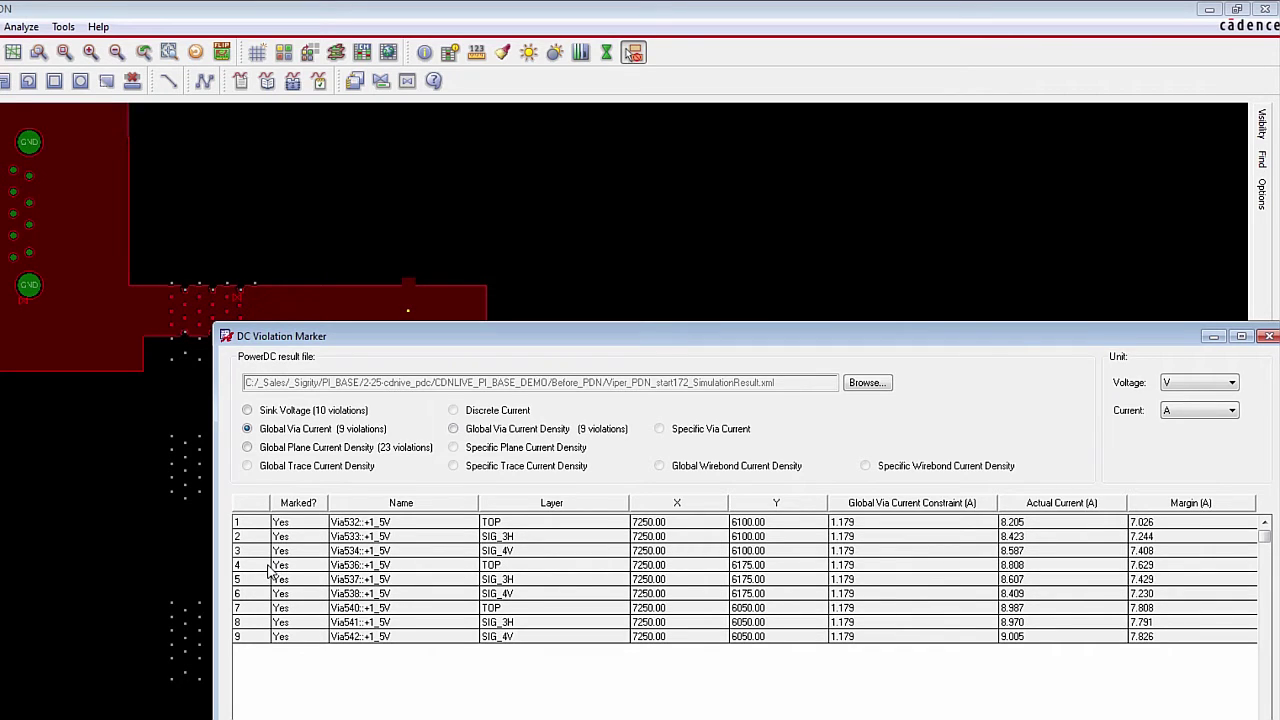
# - Zoom to the Via537 violation, close the marker list, and inspect the flagged +1_5V vias
pyautogui.click(311, 574)
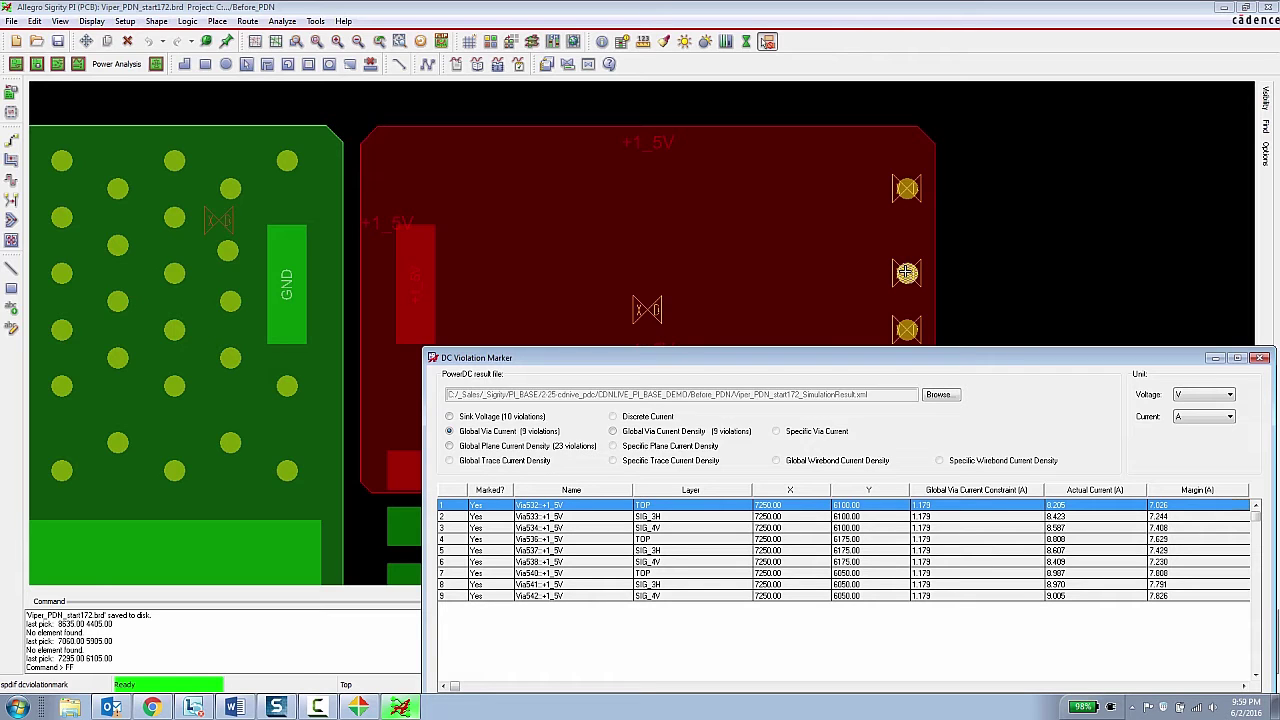
pyautogui.click(906, 272)
pyautogui.scroll(-2, 997, 307)
pyautogui.scroll(2, 997, 307)
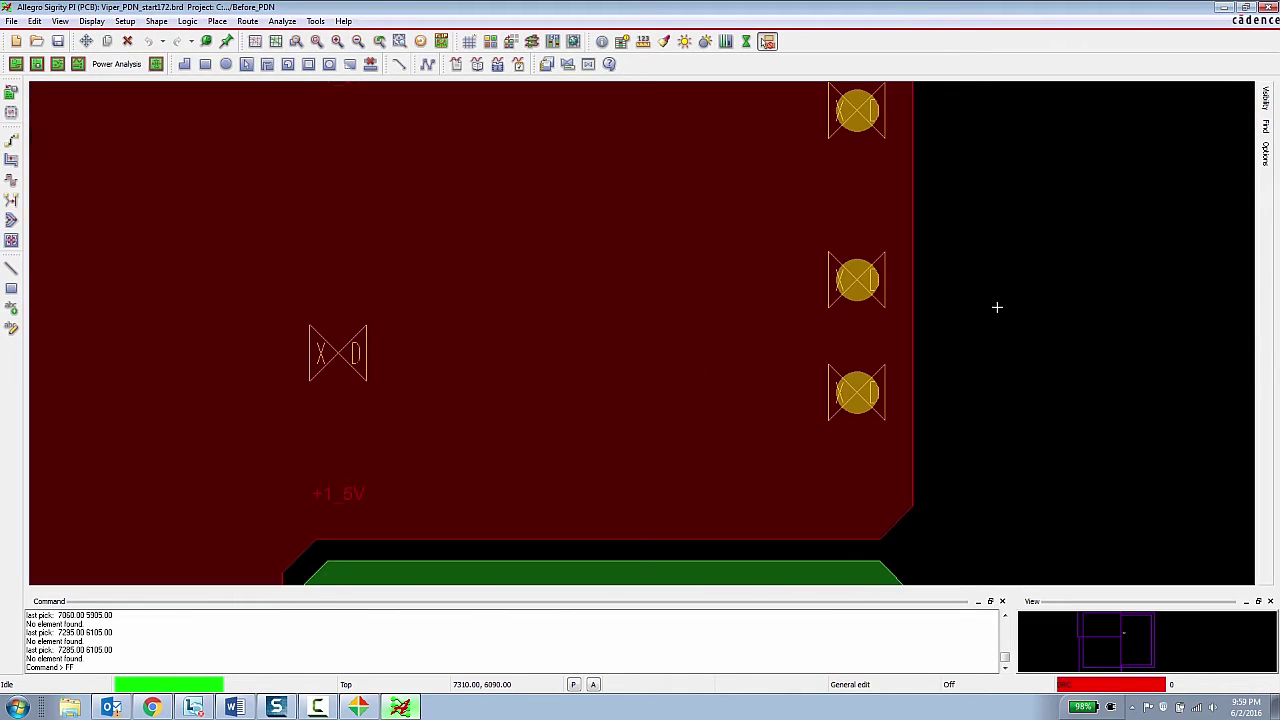
pyautogui.scroll(-2, 997, 307)
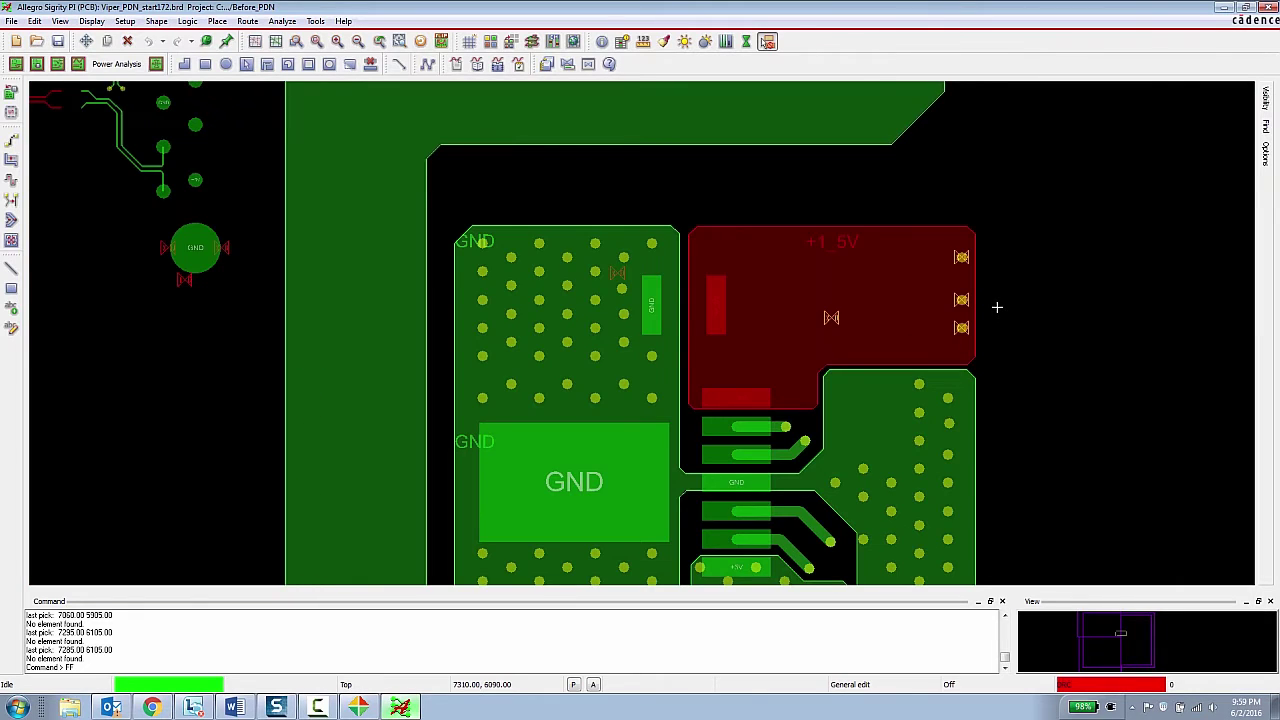
pyautogui.scroll(2, 997, 307)
# - Start copying a +1_5V via and set its copy options for a via array
pyautogui.scroll(-2, 997, 307)
pyautogui.scroll(2, 997, 307)
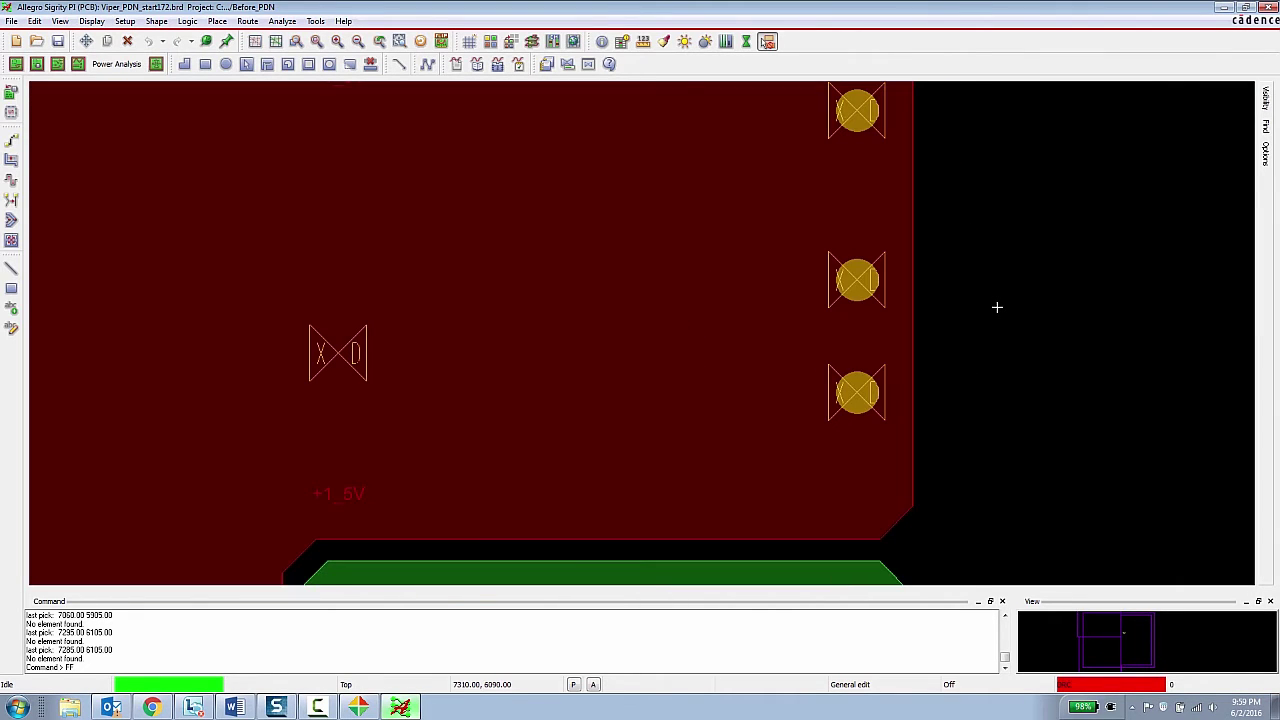
pyautogui.click(35, 21)
pyautogui.click(56, 88)
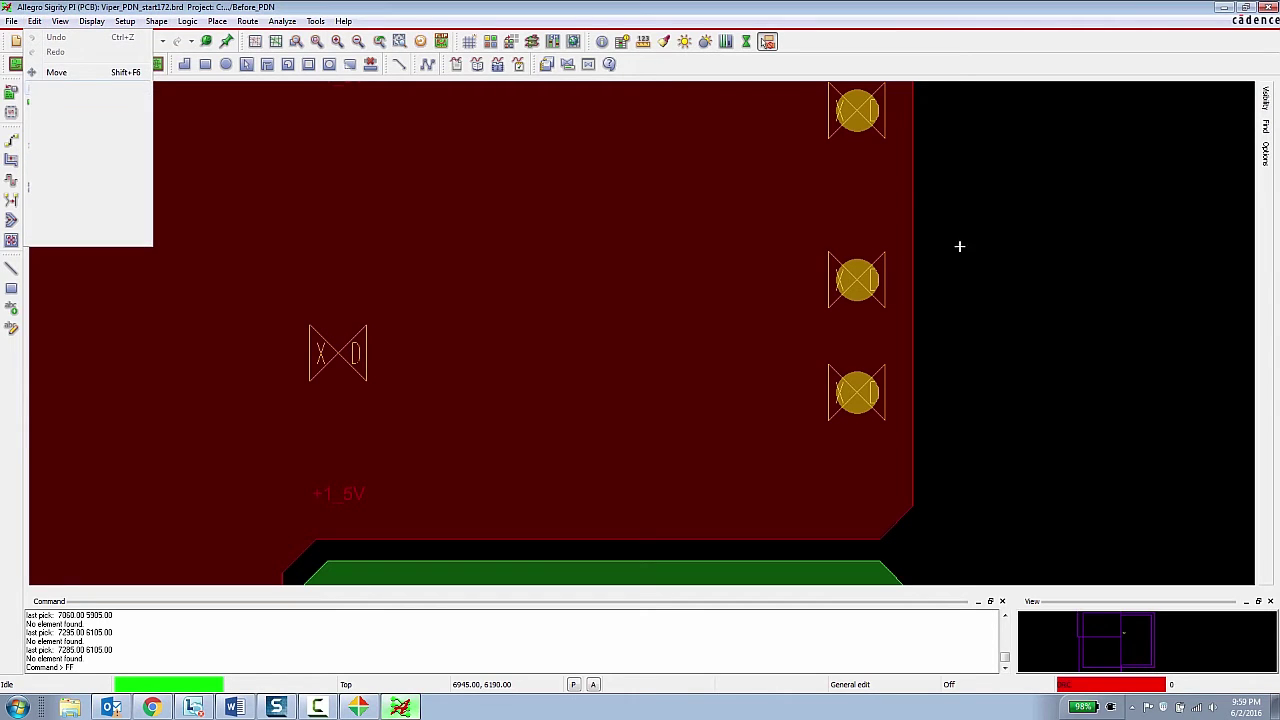
pyautogui.click(858, 110)
pyautogui.scroll(-1, 734, 224)
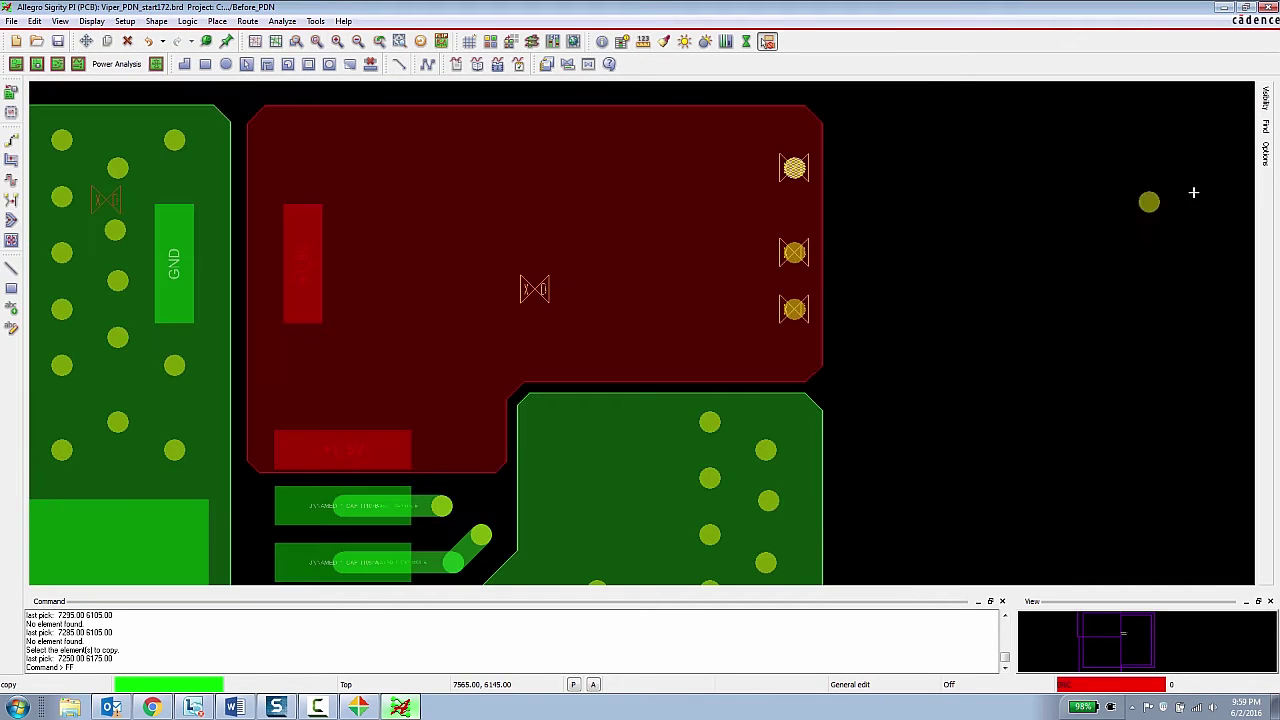
pyautogui.click(1268, 150)
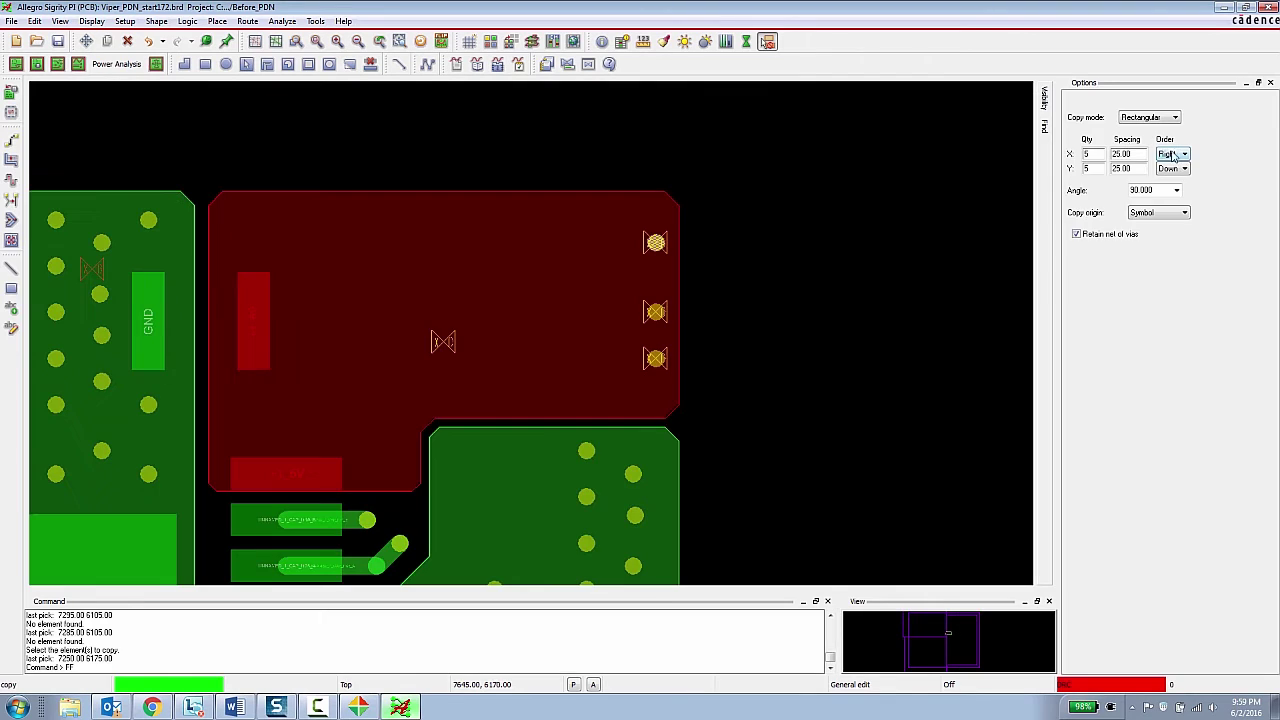
# - Place two side-by-side 5×5 via arrays at 25 spacing inside the +1_5V shape
pyautogui.click(305, 220)
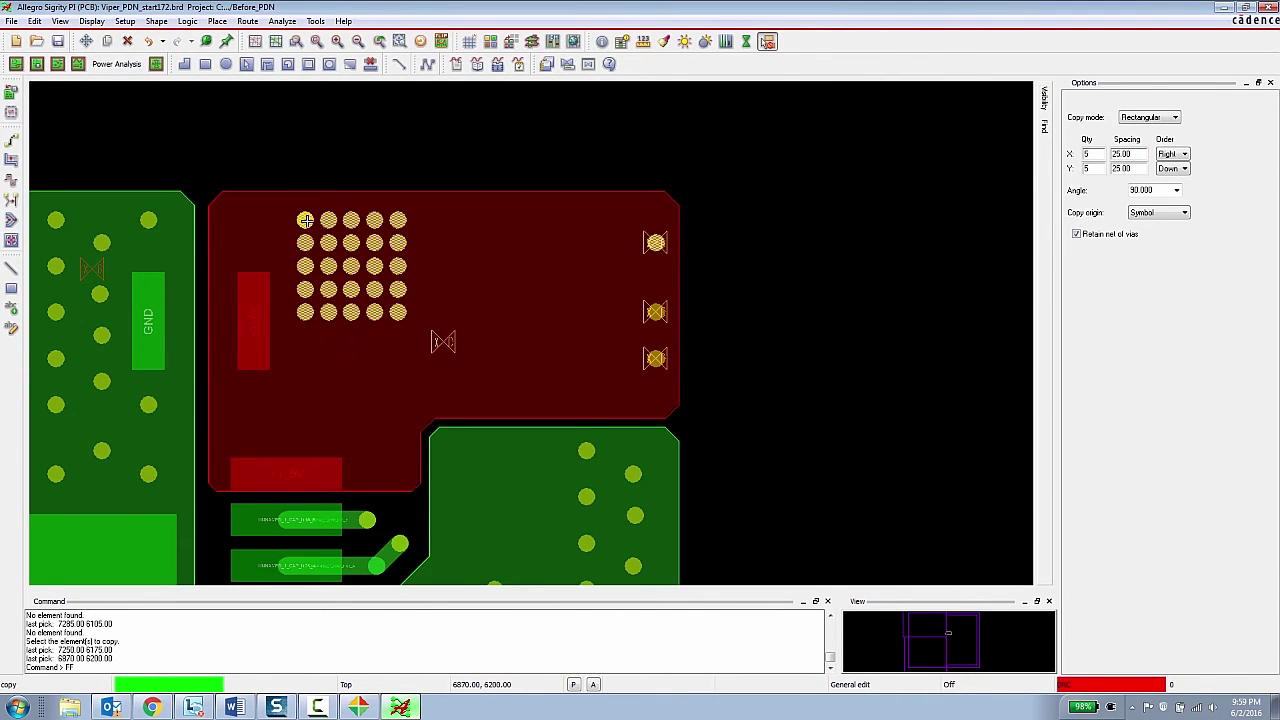
pyautogui.click(434, 220)
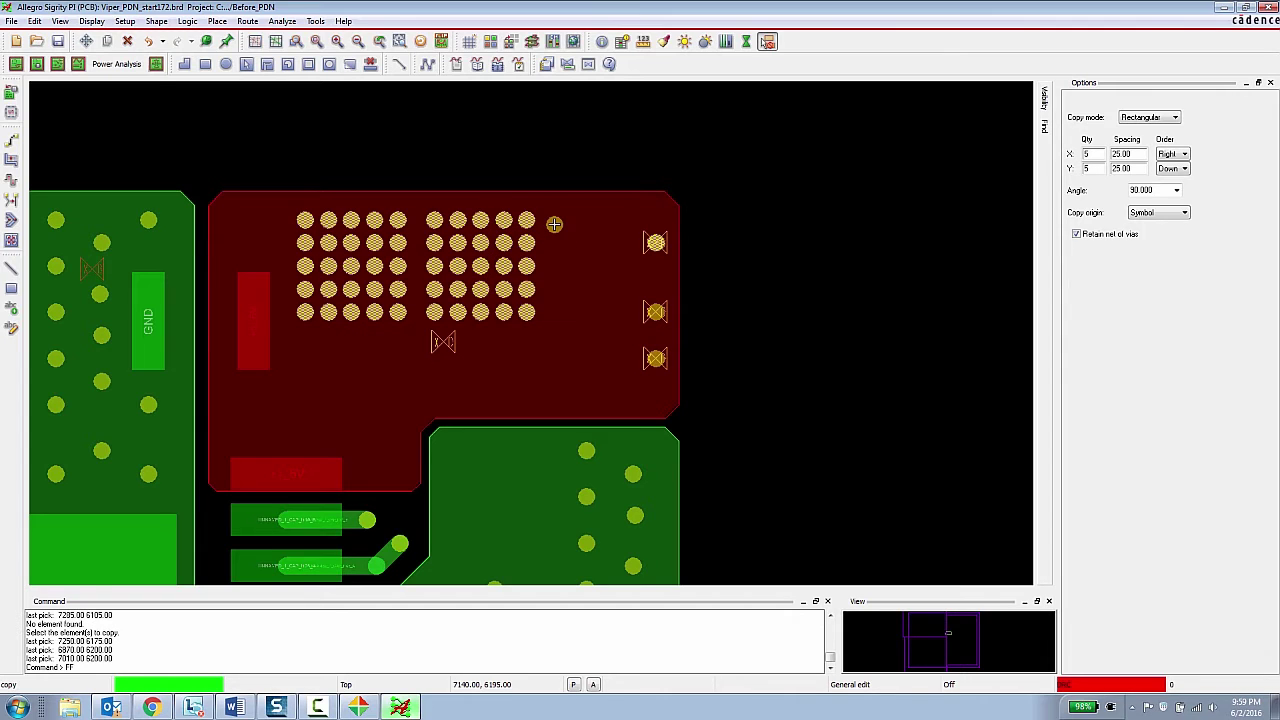
pyautogui.rightClick(846, 246)
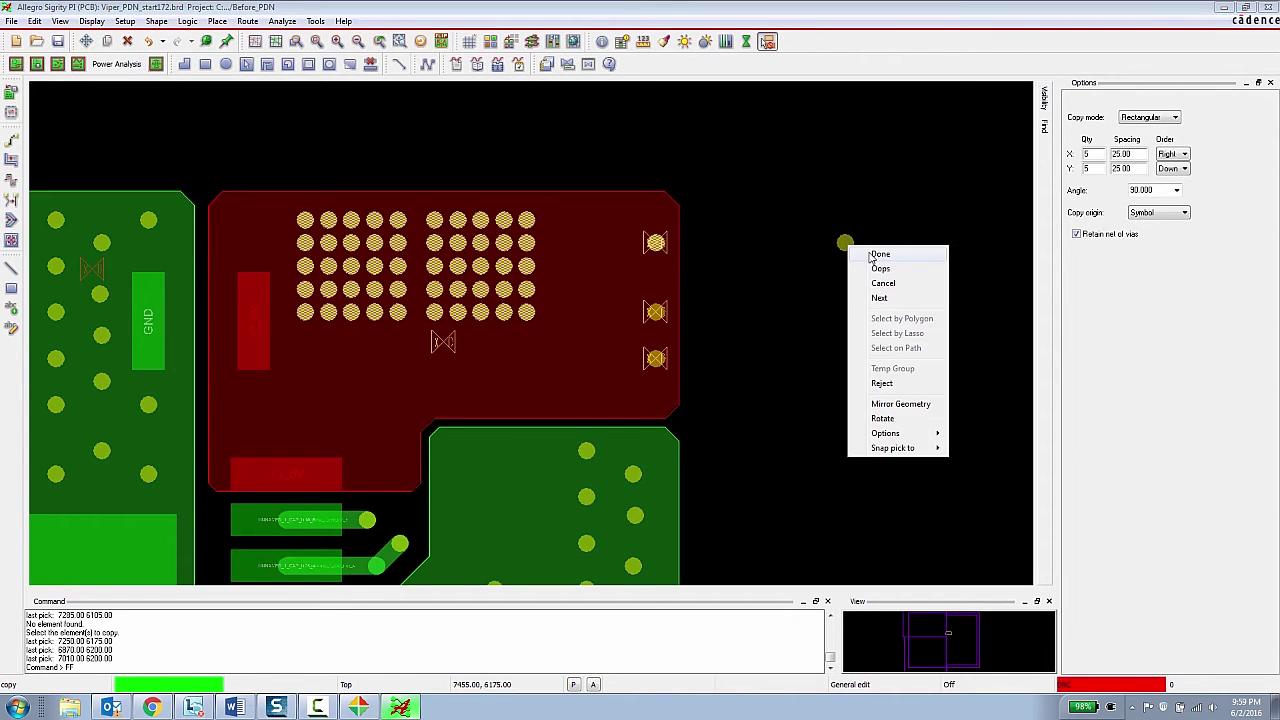
pyautogui.click(880, 254)
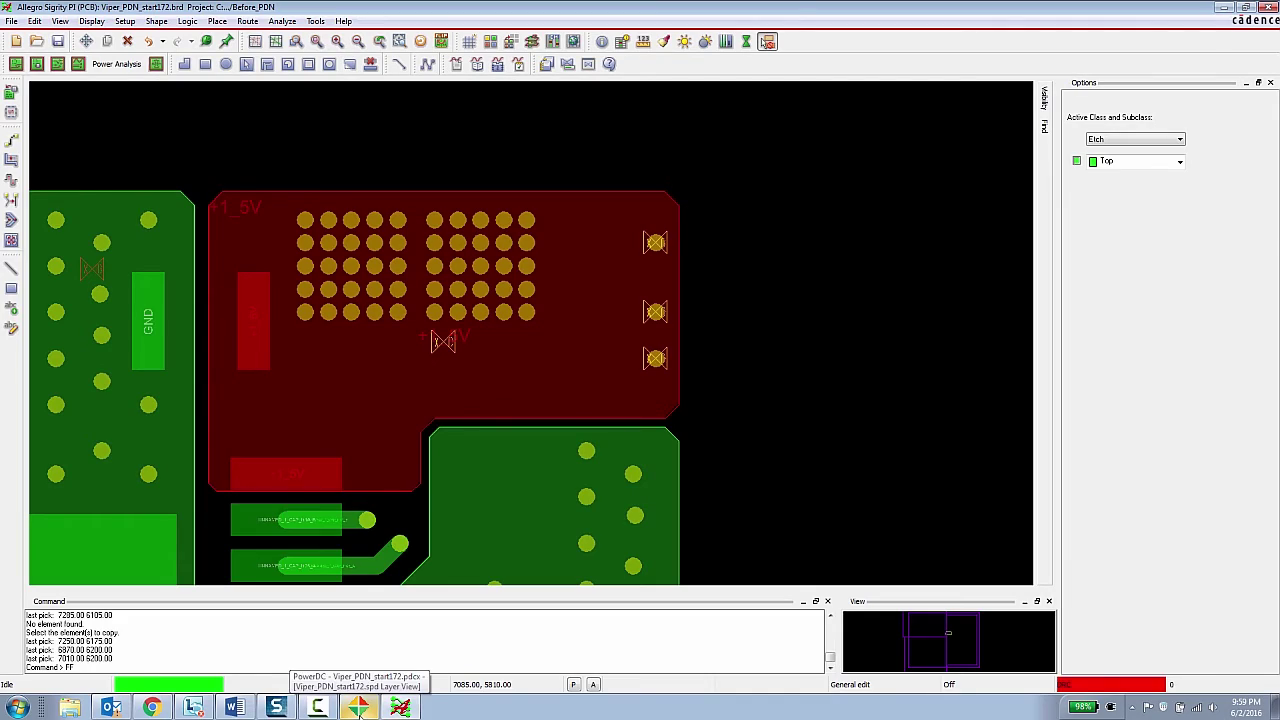
# - In PowerDC, show the layer and net lists and bring up the +1_5V net's actions
pyautogui.click(358, 708)
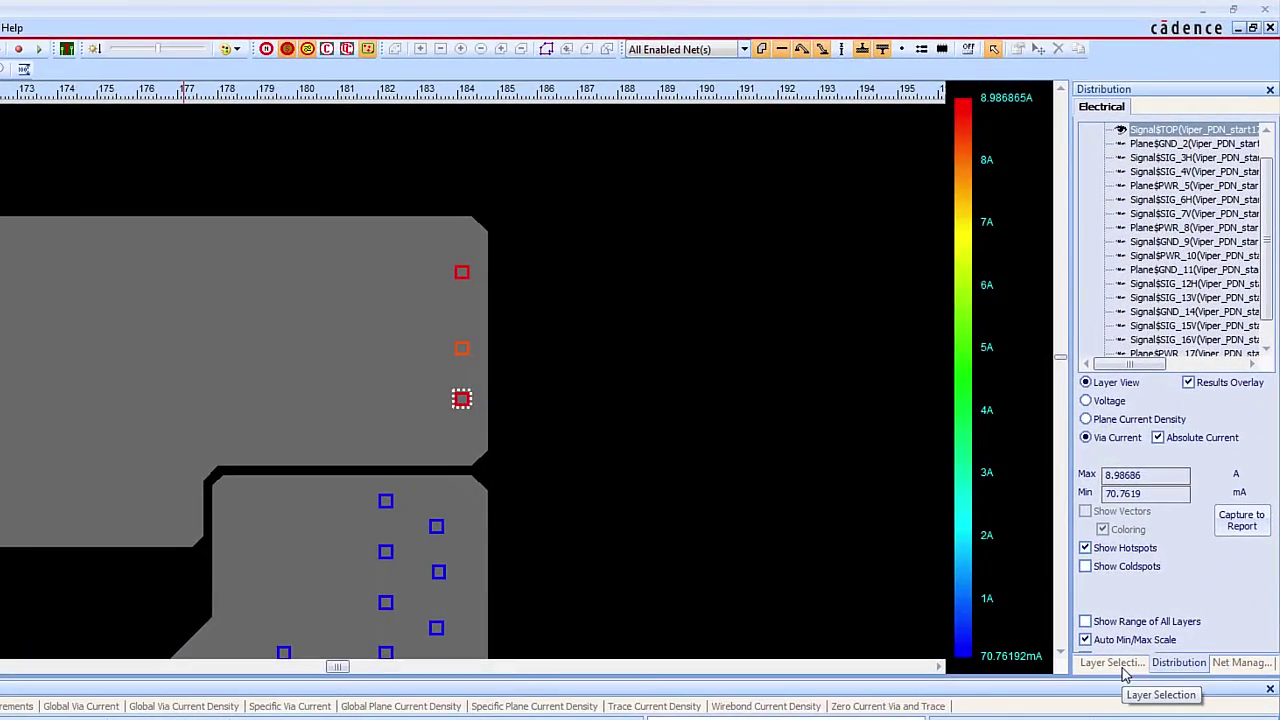
pyautogui.click(1152, 504)
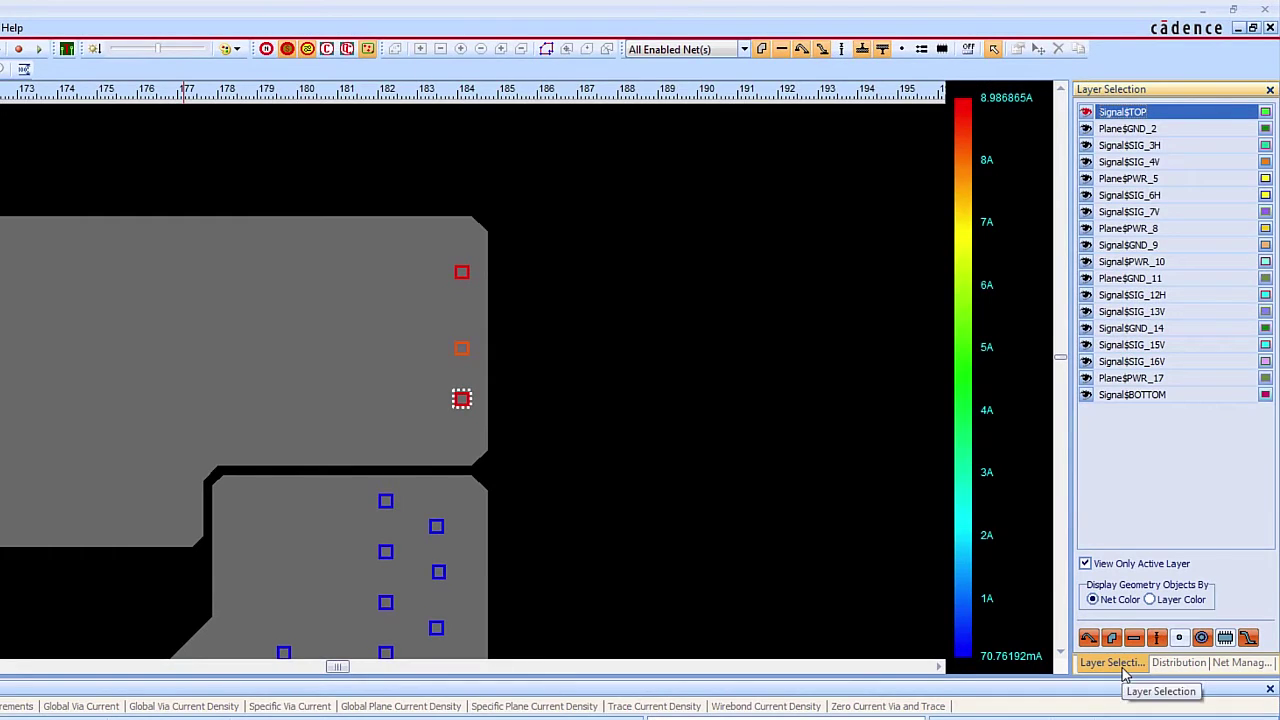
pyautogui.click(1243, 663)
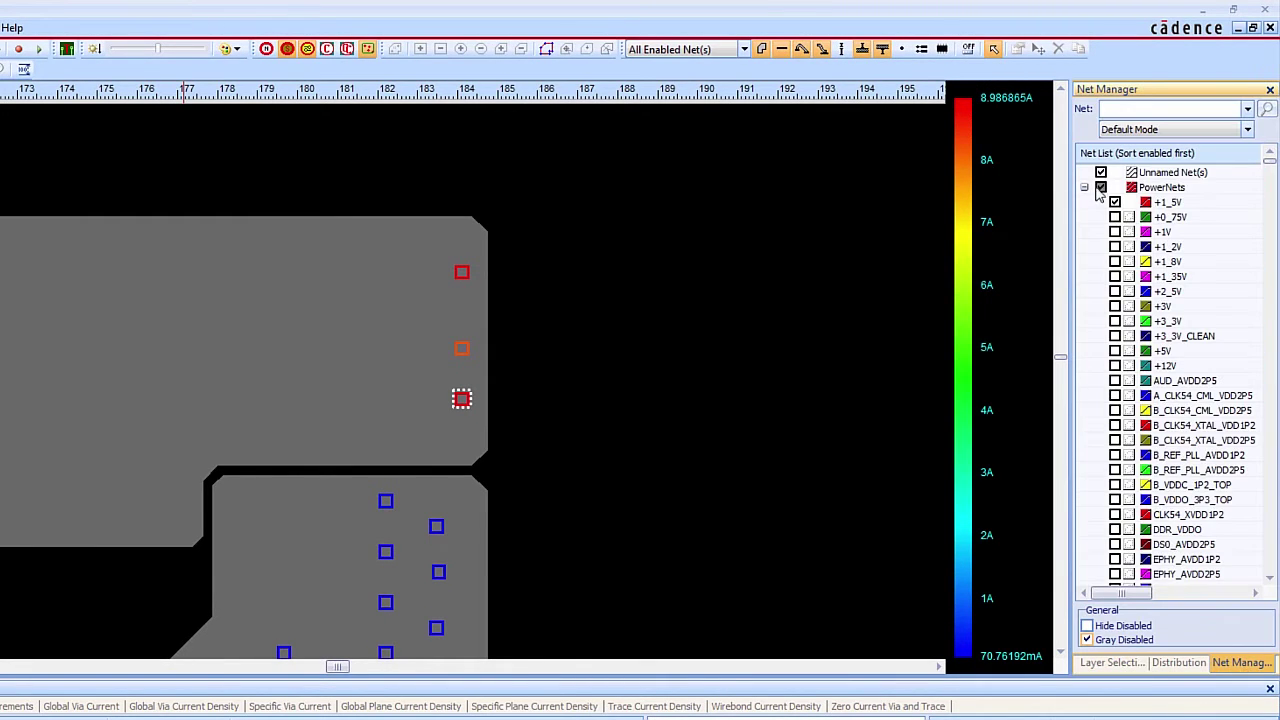
pyautogui.rightClick(1168, 204)
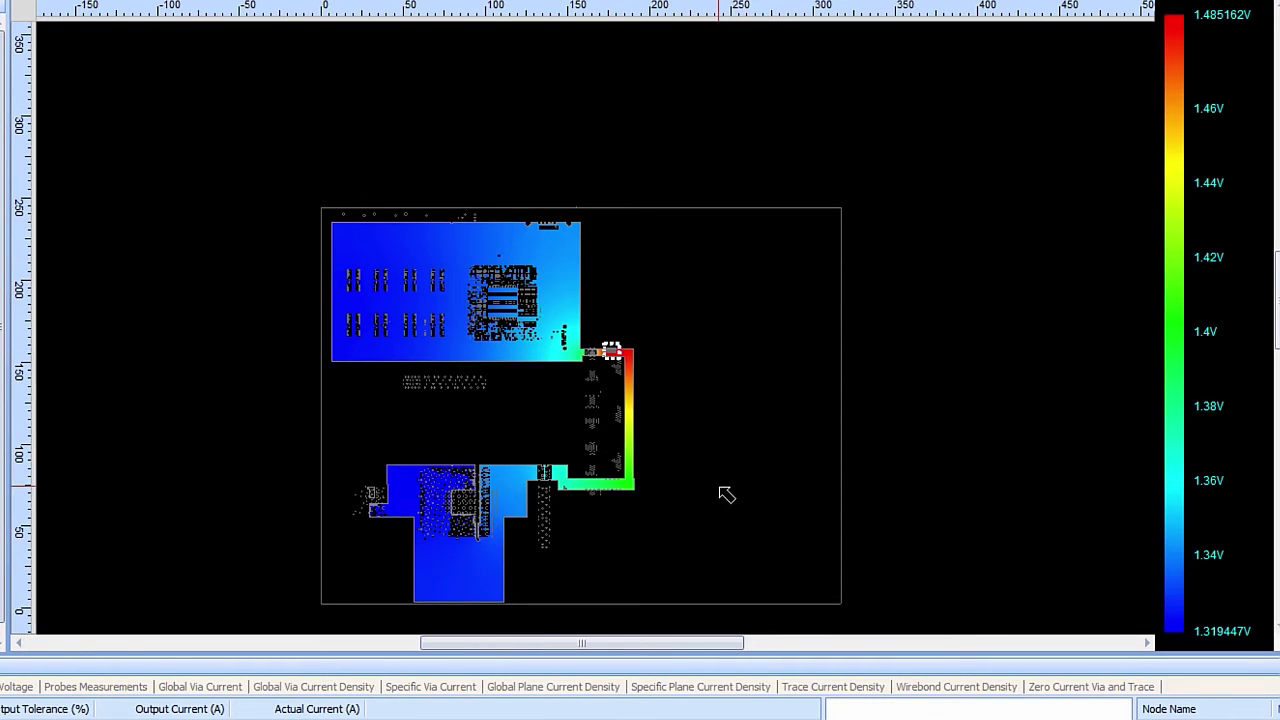
pyautogui.moveTo(562, 341)
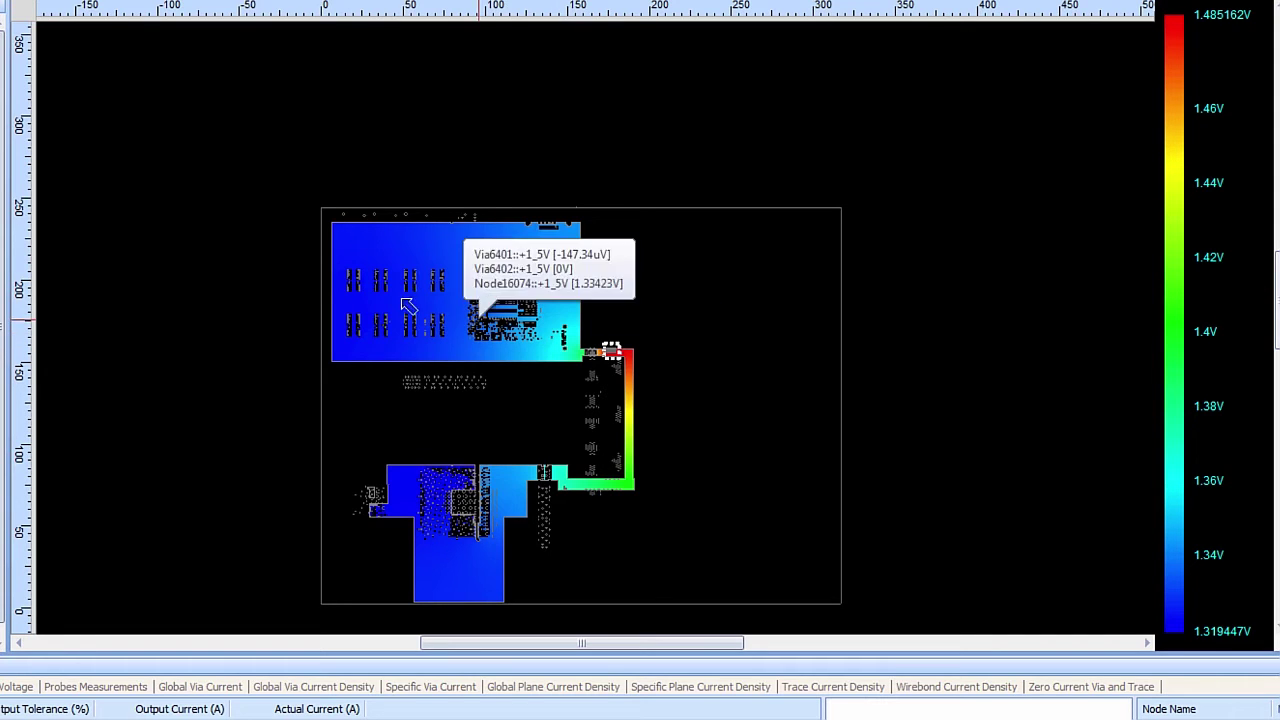
pyautogui.moveTo(372, 306)
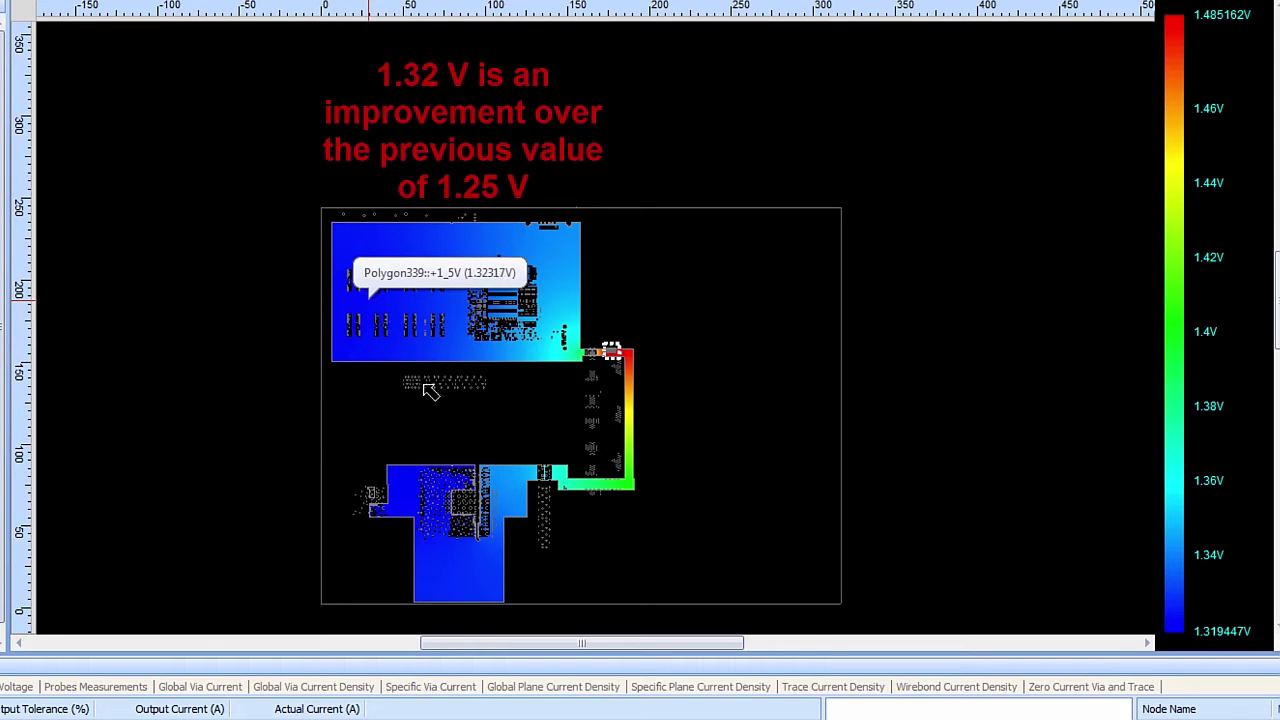
pyautogui.moveTo(422, 487)
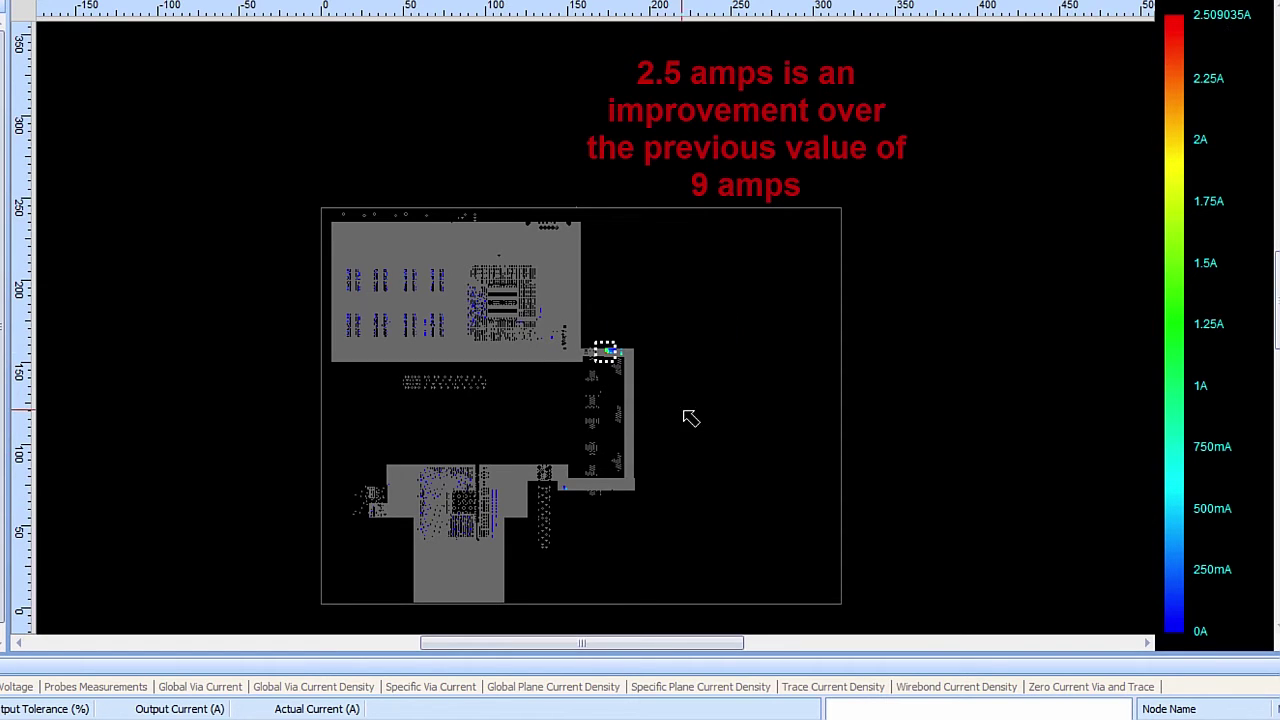
# - Zoom around the via current plot and read via currents, now peaking near 2.51 A
pyautogui.moveTo(619, 355)
pyautogui.scroll(10, 619, 355)
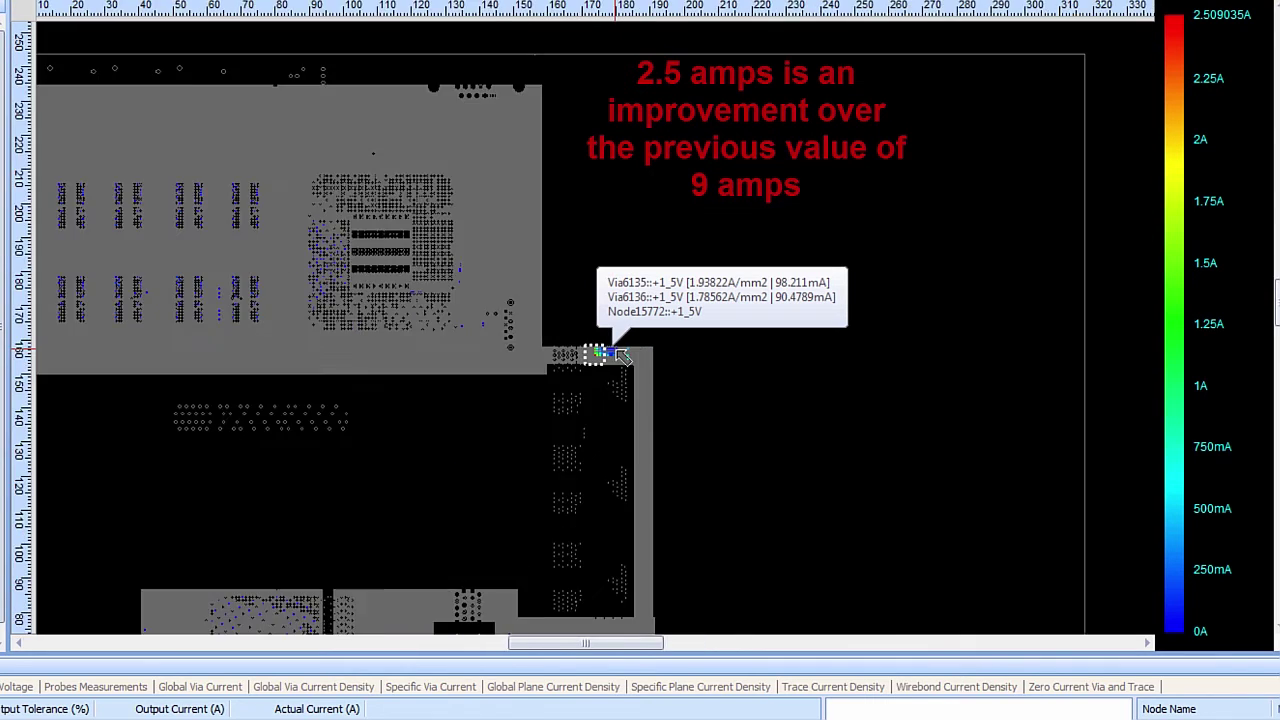
pyautogui.scroll(4, 619, 355)
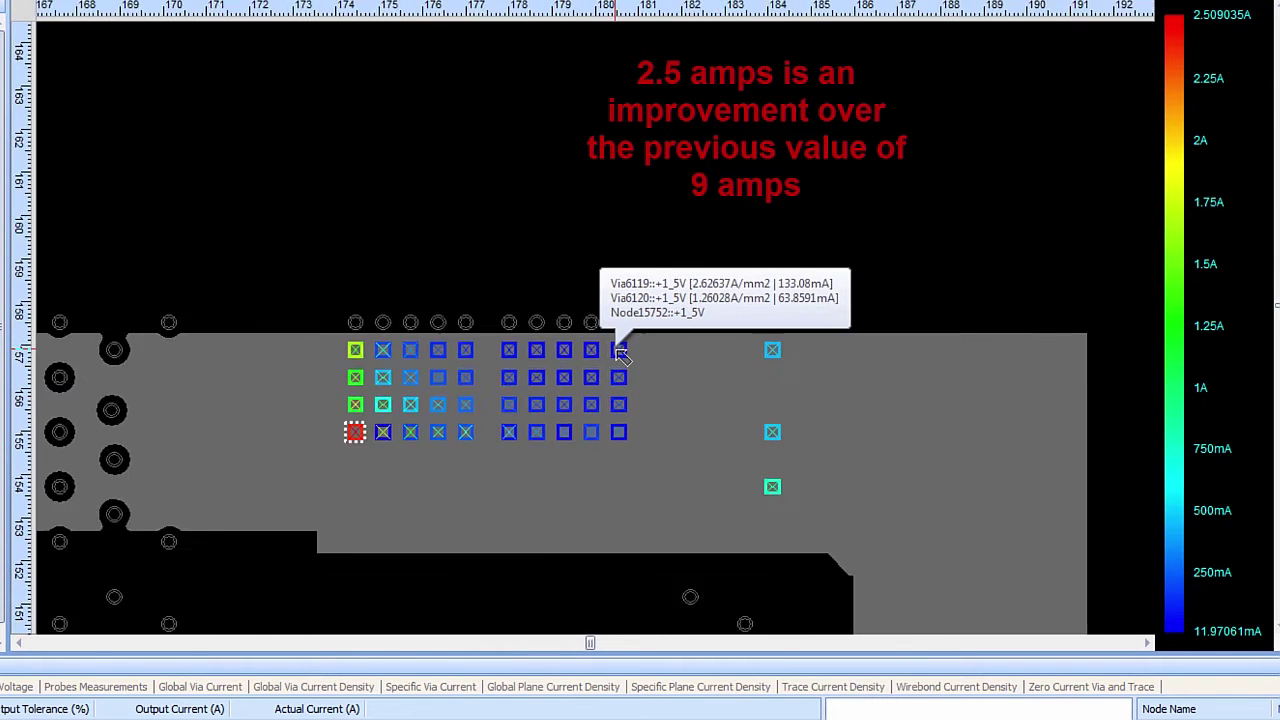
pyautogui.moveTo(295, 453)
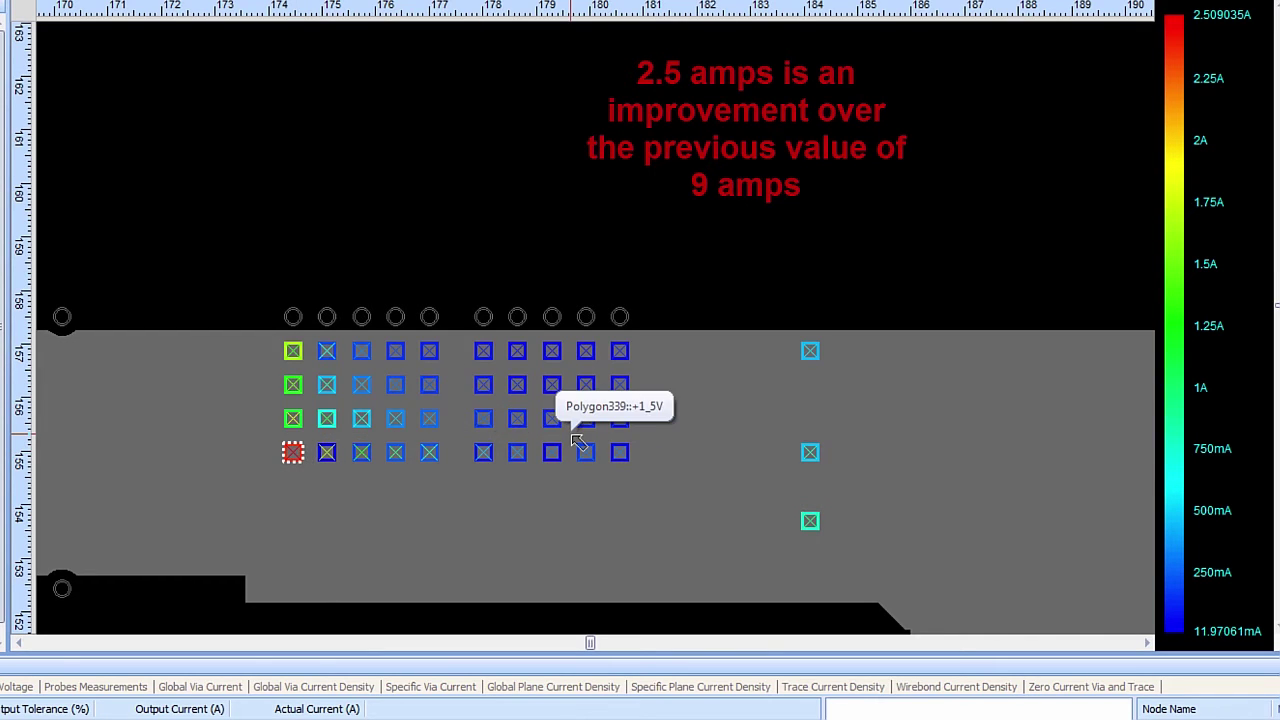
pyautogui.scroll(-10, 578, 440)
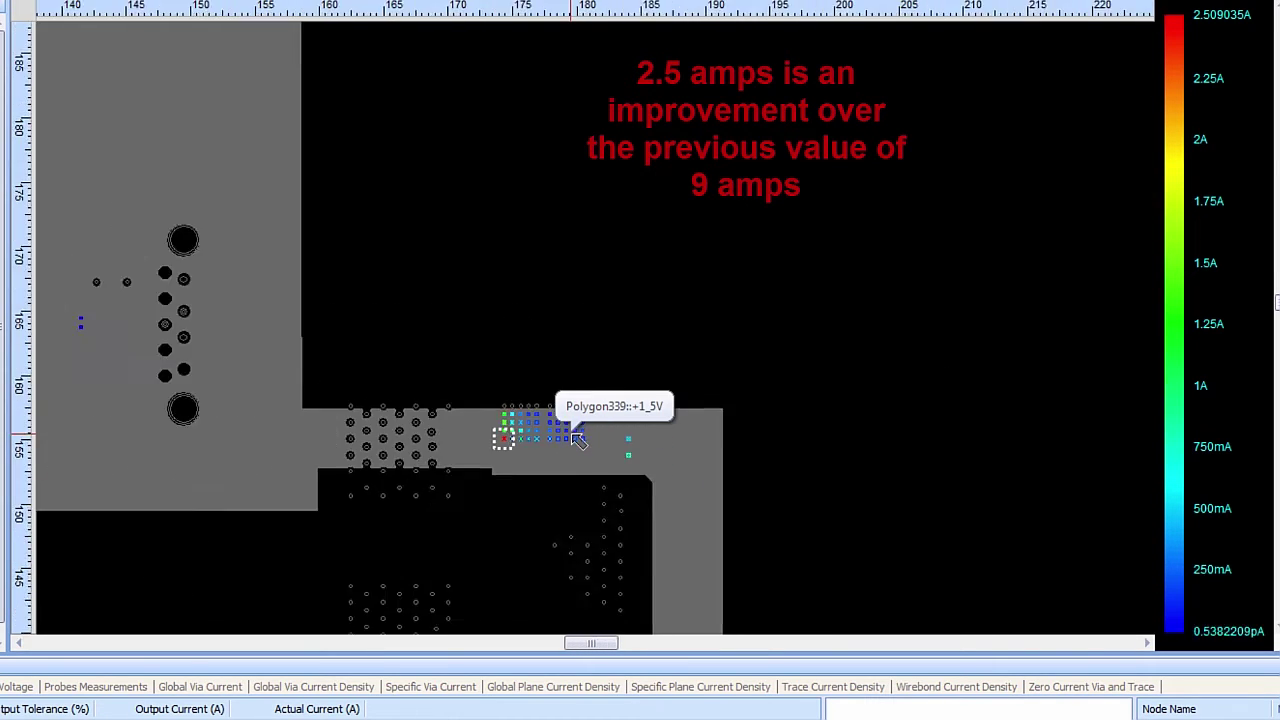
pyautogui.scroll(2, 840, 289)
pyautogui.scroll(-4, 751, 380)
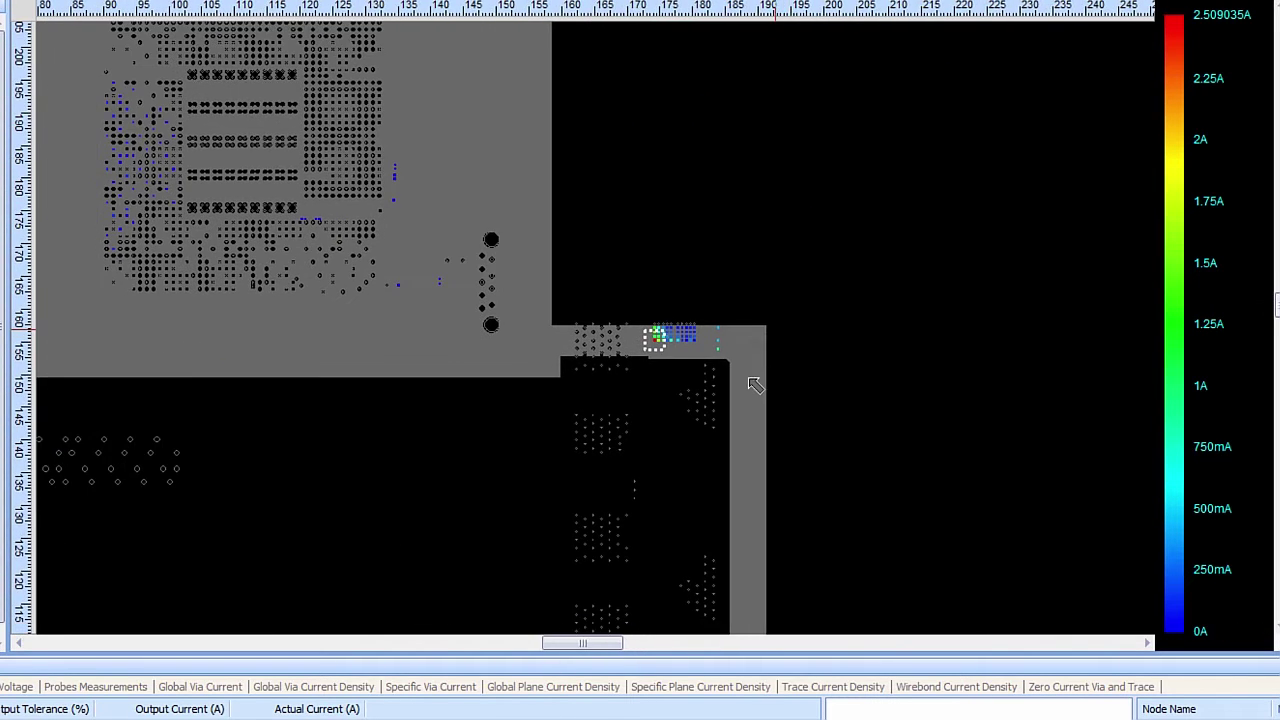
pyautogui.scroll(-2, 753, 385)
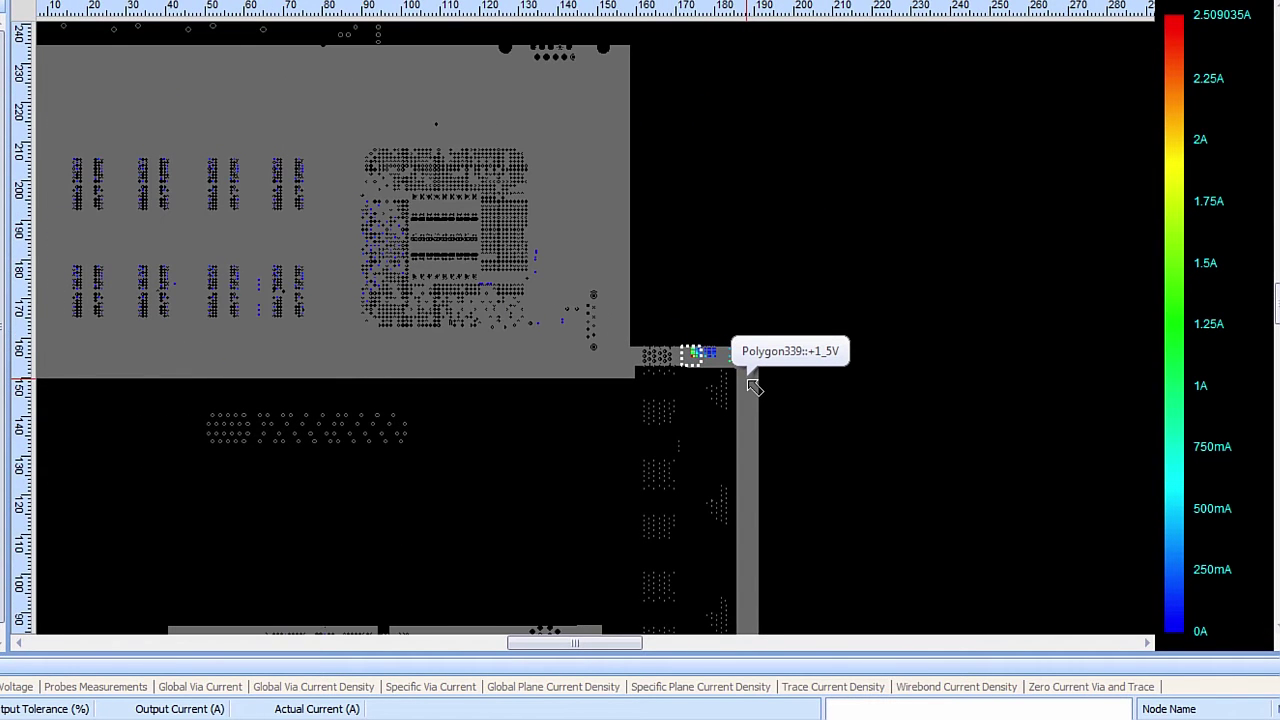
pyautogui.scroll(-2, 753, 385)
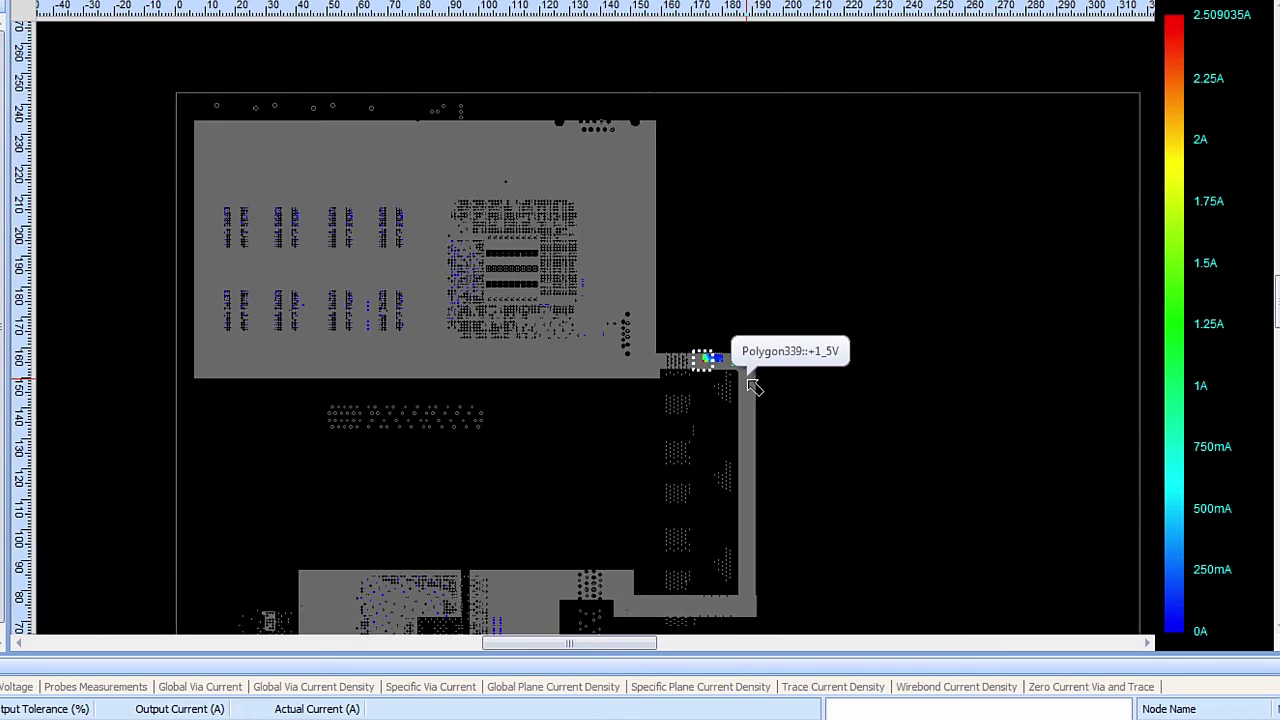
pyautogui.scroll(6, 753, 385)
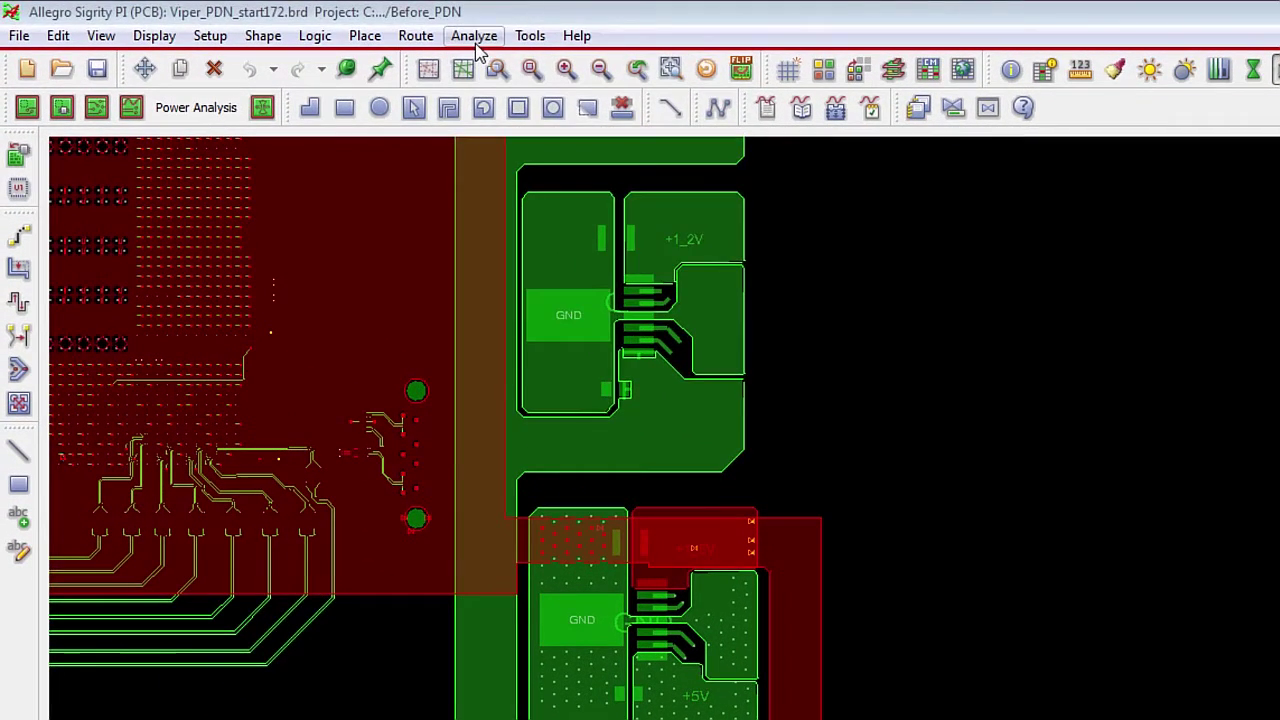
# - Open the full DC report Viper_PDN_start172_060216_215109.htm via Analyze > DC Report > Full Report
pyautogui.click(283, 22)
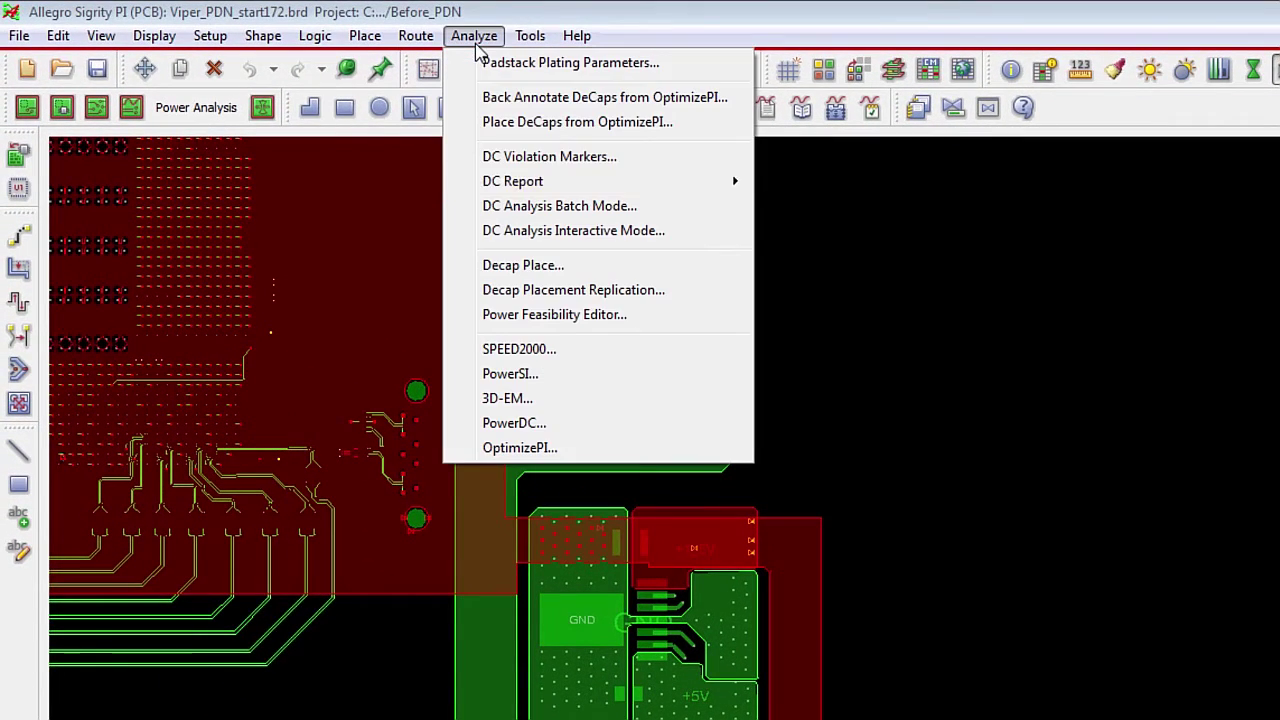
pyautogui.moveTo(626, 189)
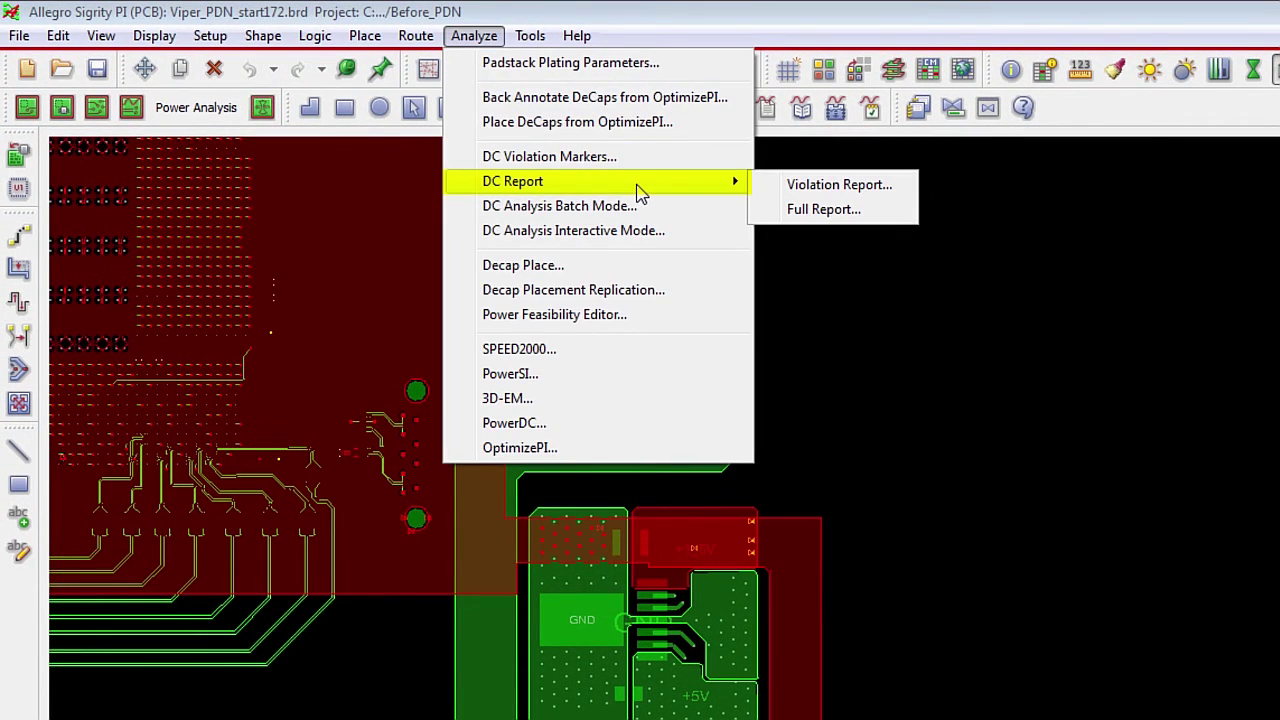
pyautogui.click(837, 210)
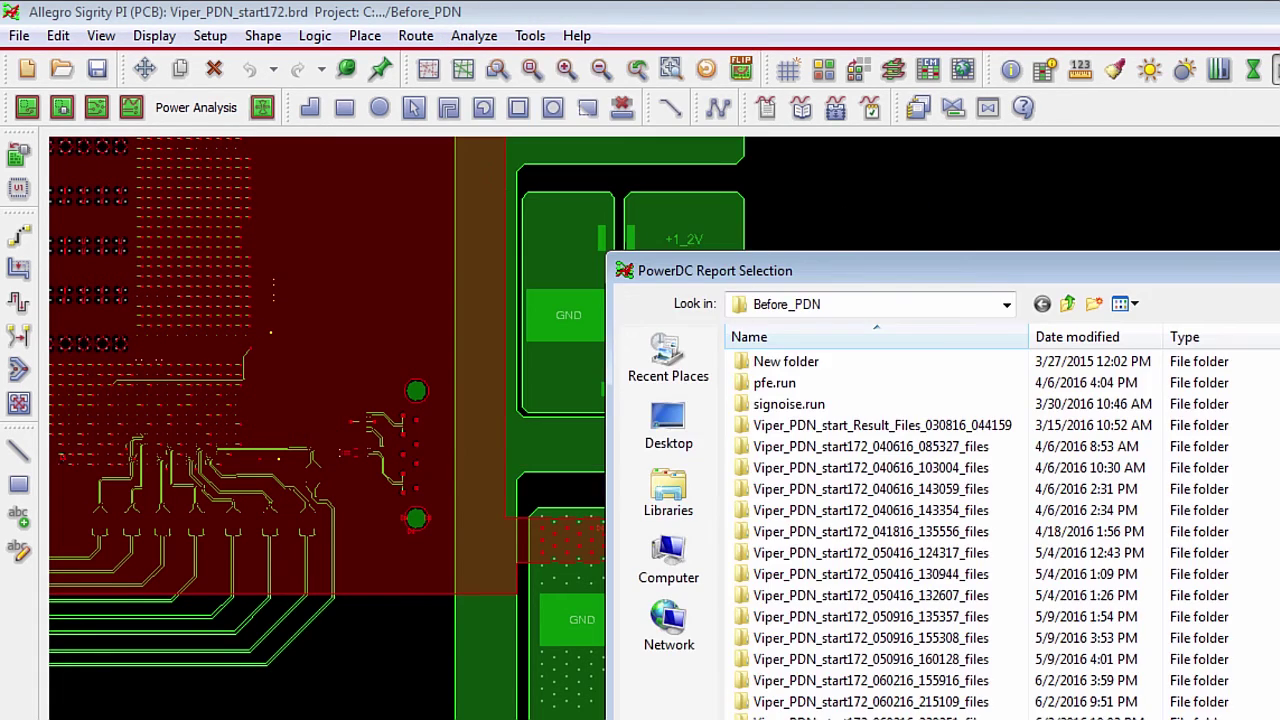
pyautogui.scroll(-5, 855, 685)
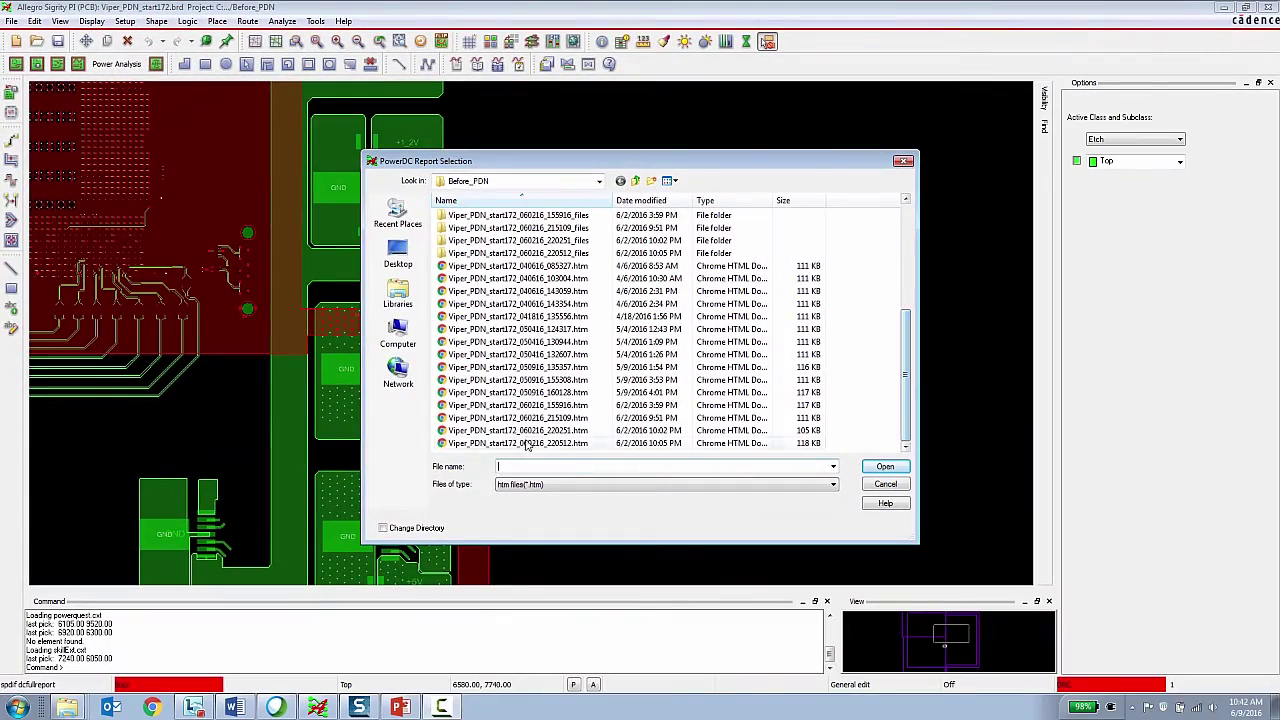
pyautogui.doubleClick(510, 417)
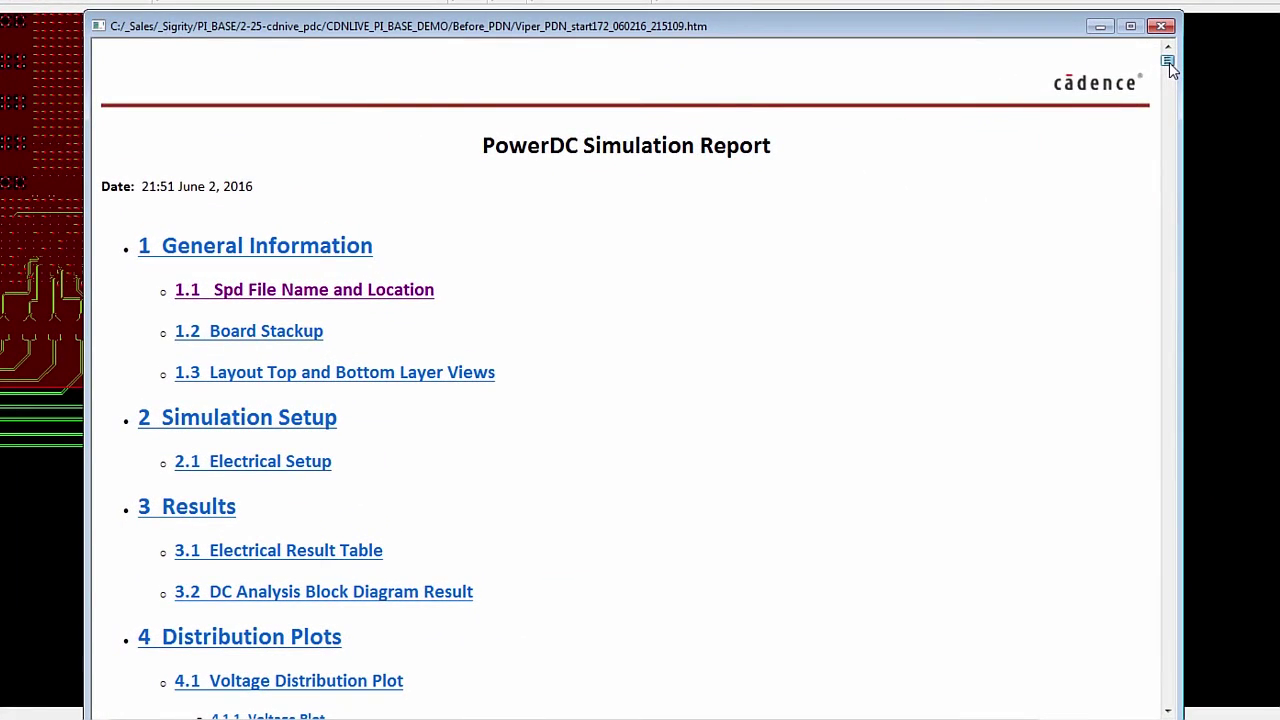
# - Scroll the report to its 5 Violation section and move it right to uncover the layout
pyautogui.moveTo(1169, 64); pyautogui.dragTo(1170, 688)
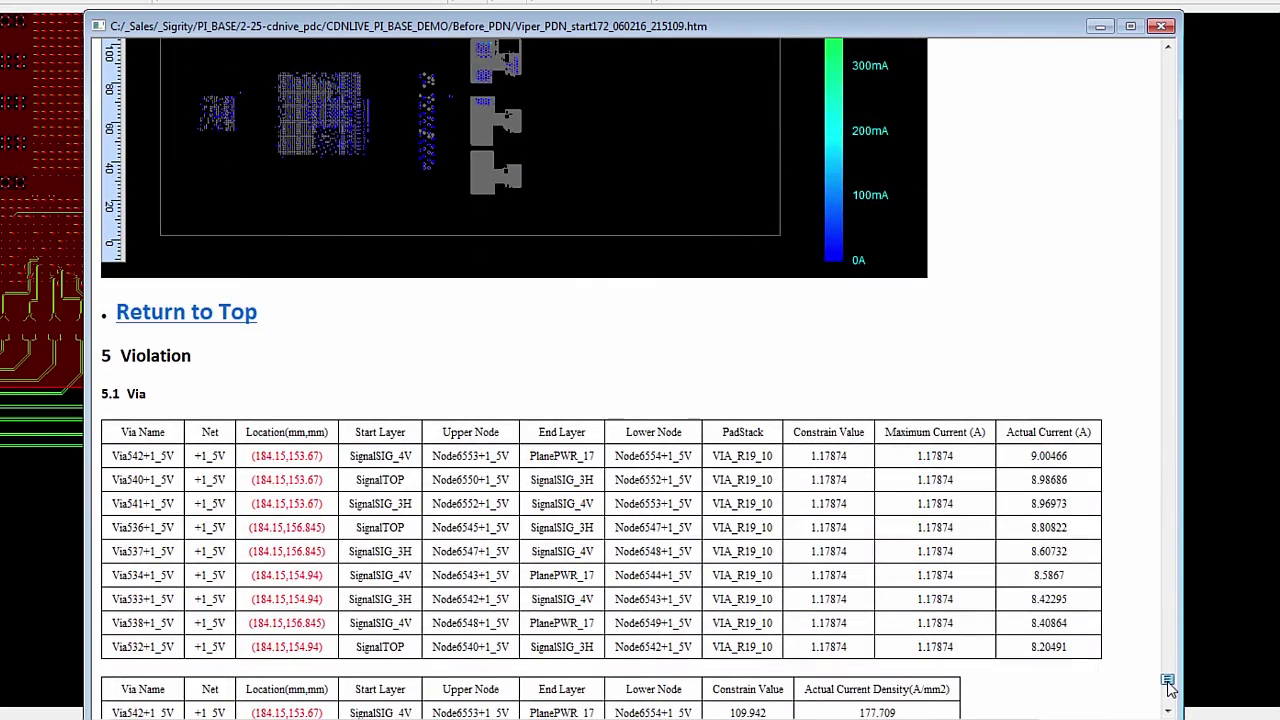
pyautogui.moveTo(575, 30); pyautogui.dragTo(1080, 28)
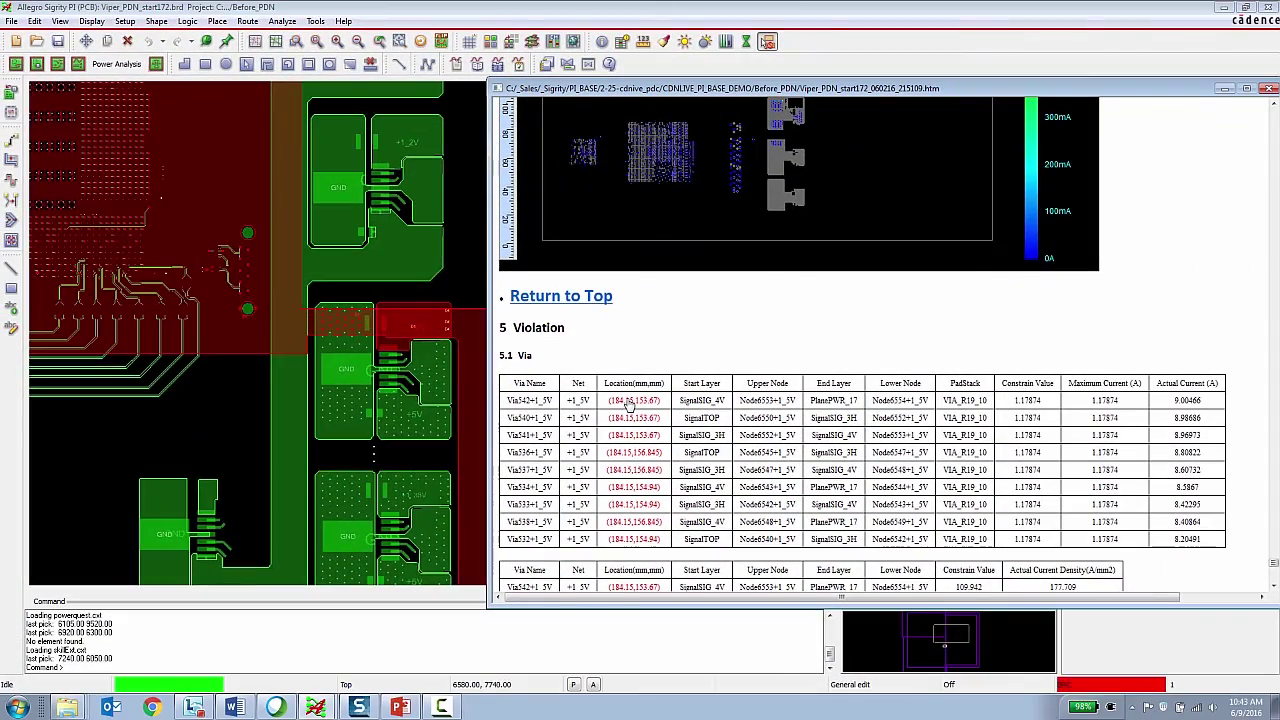
# - Cross-probe violating vias Via542, Via540 and Via538 from the report's Location links onto the layout
pyautogui.click(632, 401)
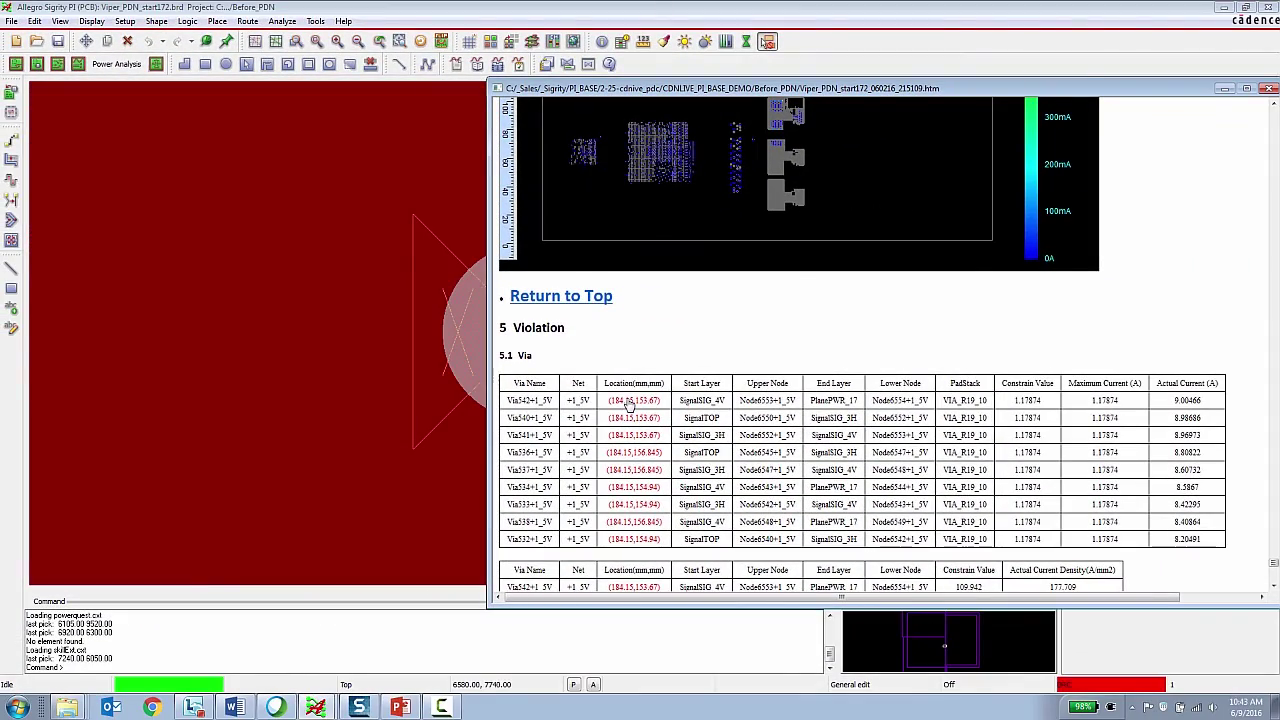
pyautogui.doubleClick(629, 418)
pyautogui.scroll(-4, 640, 490)
pyautogui.doubleClick(637, 340)
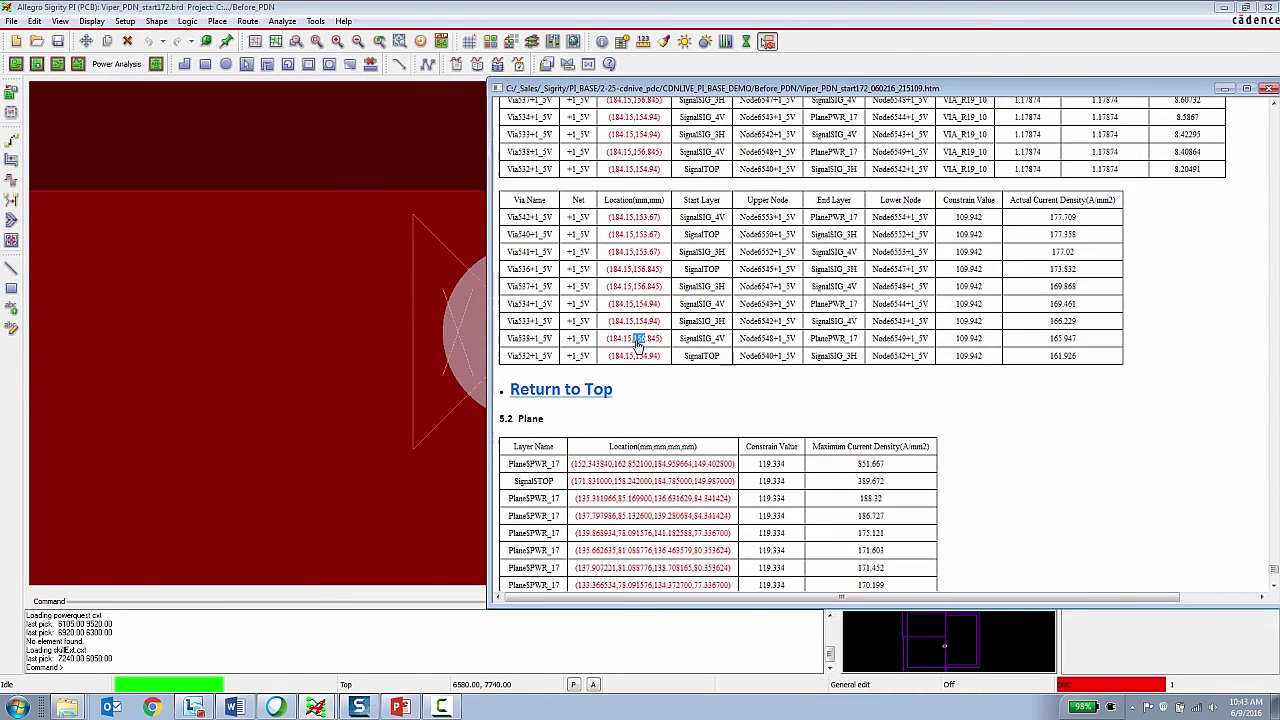